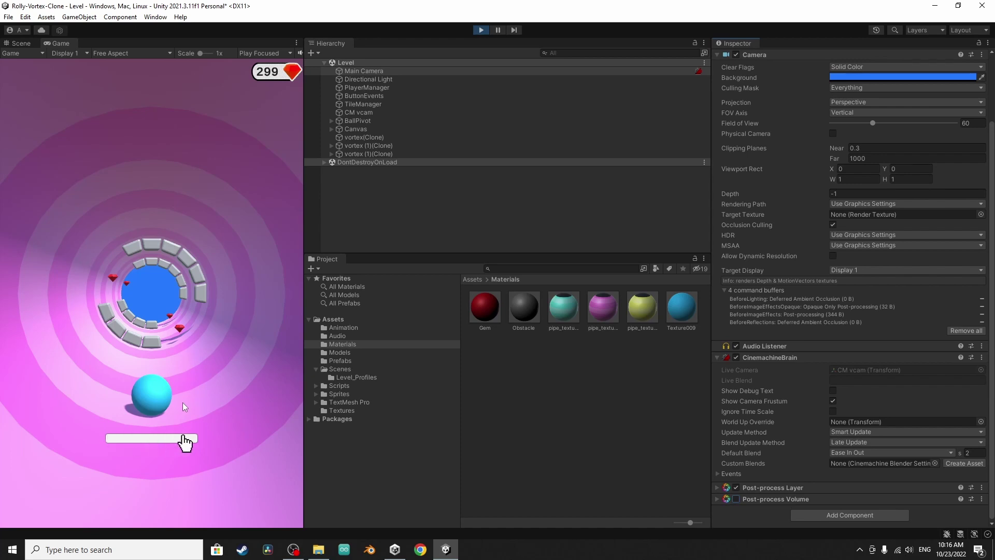
- Play a vortex round, steering the ball until Game Over, then hit RETRY
drag(182, 402, 154, 418)
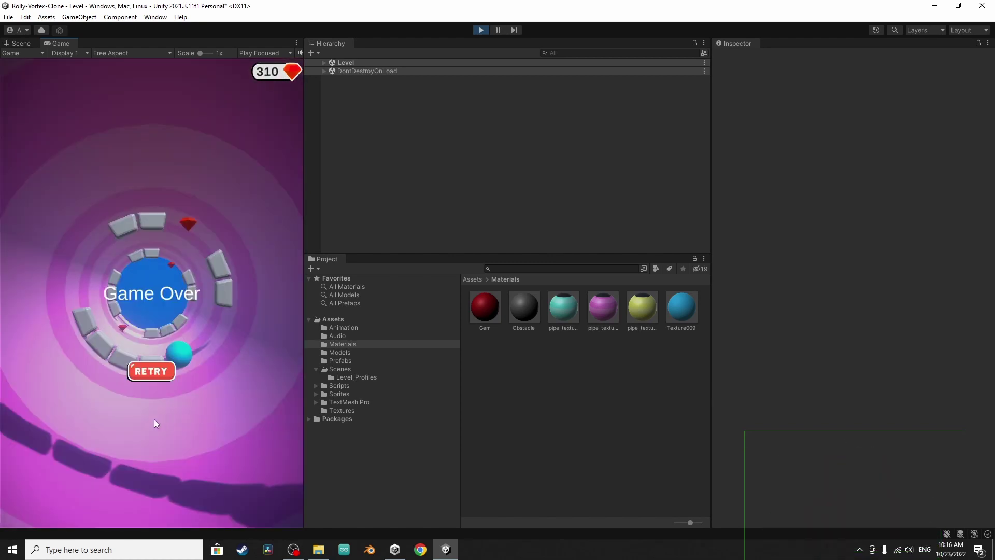
click(152, 376)
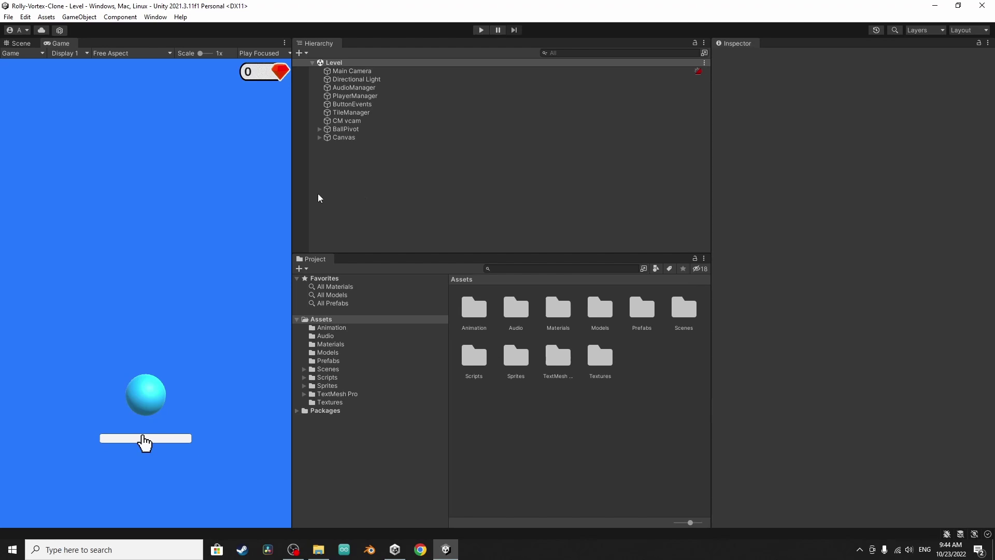
- Search the Unity Registry for 'post proce', install Post Processing 3.2.2, and close Package Manager
click(153, 17)
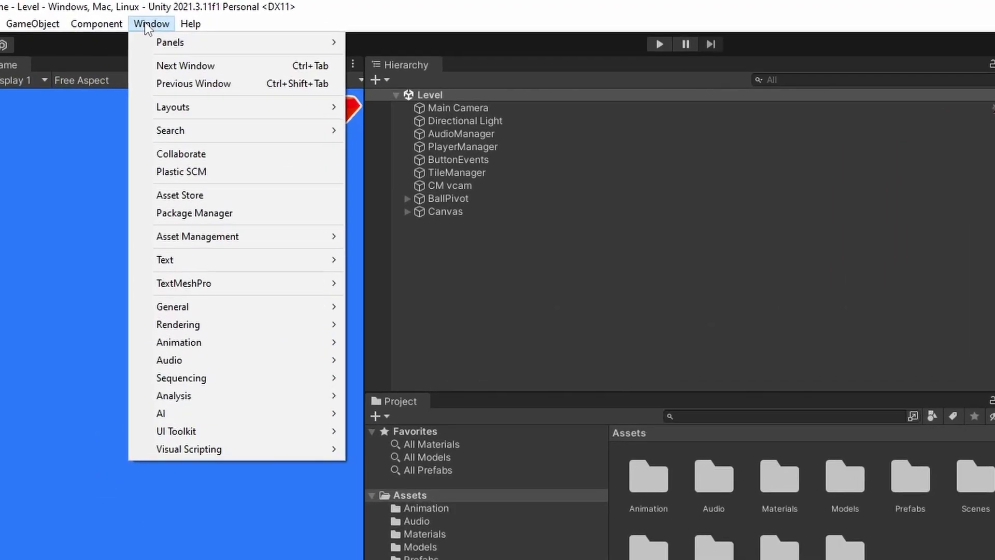
click(226, 214)
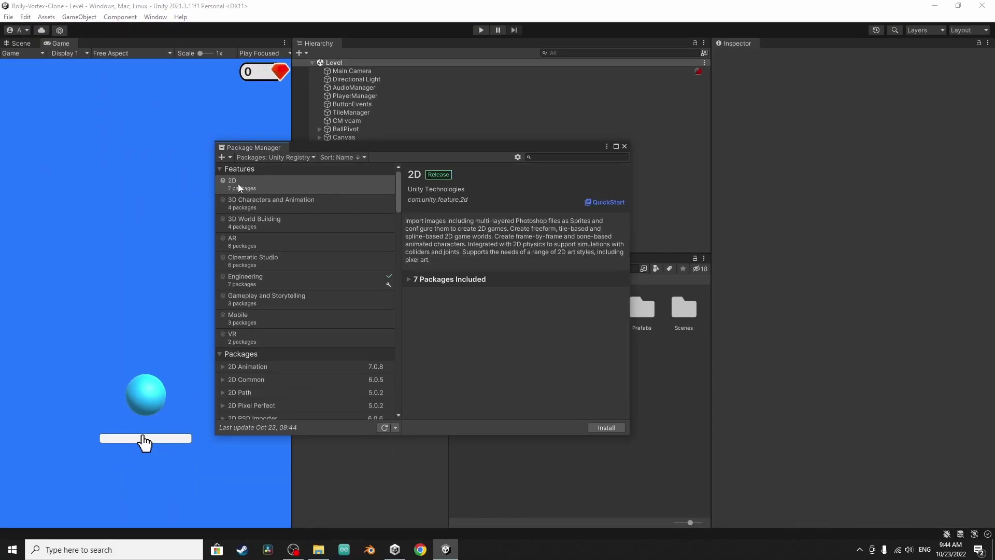
click(282, 158)
click(301, 166)
text(post proce)
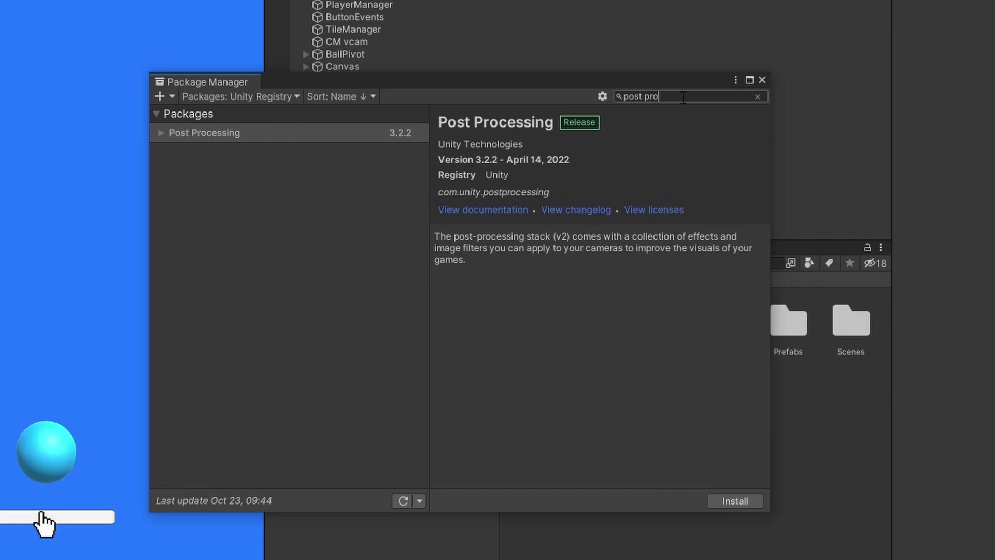
click(606, 169)
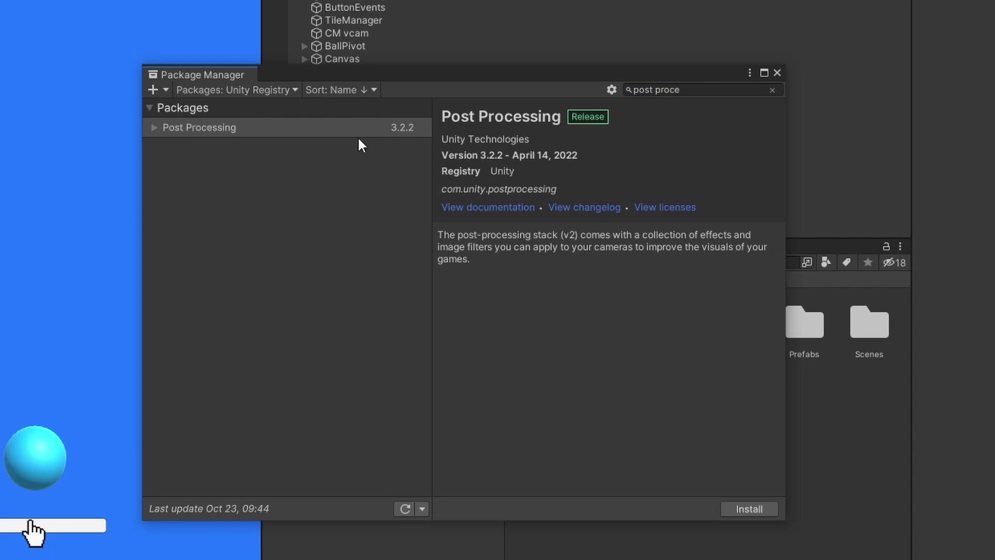
click(756, 507)
click(777, 73)
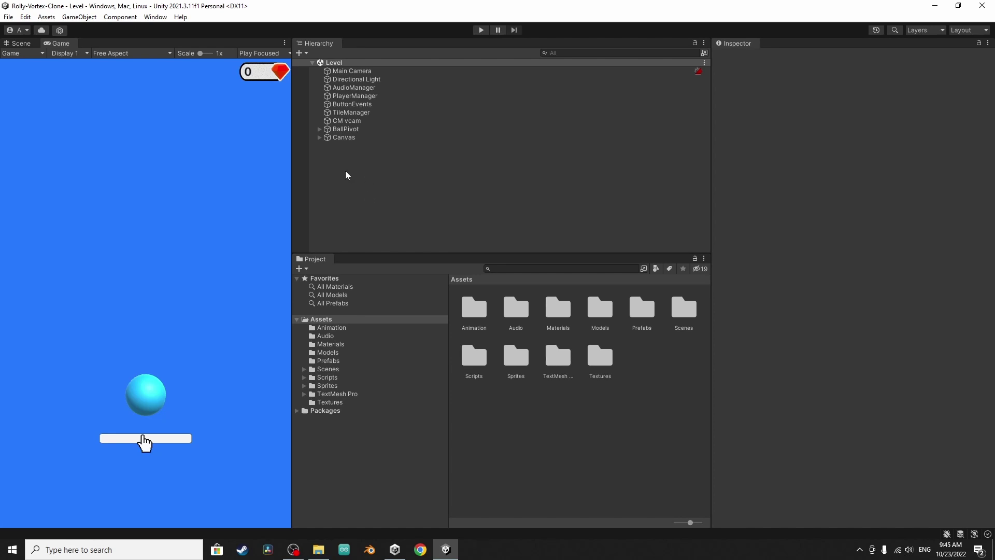
- Add a Post-process Layer component to the Main Camera using the 'pos' component search
click(353, 73)
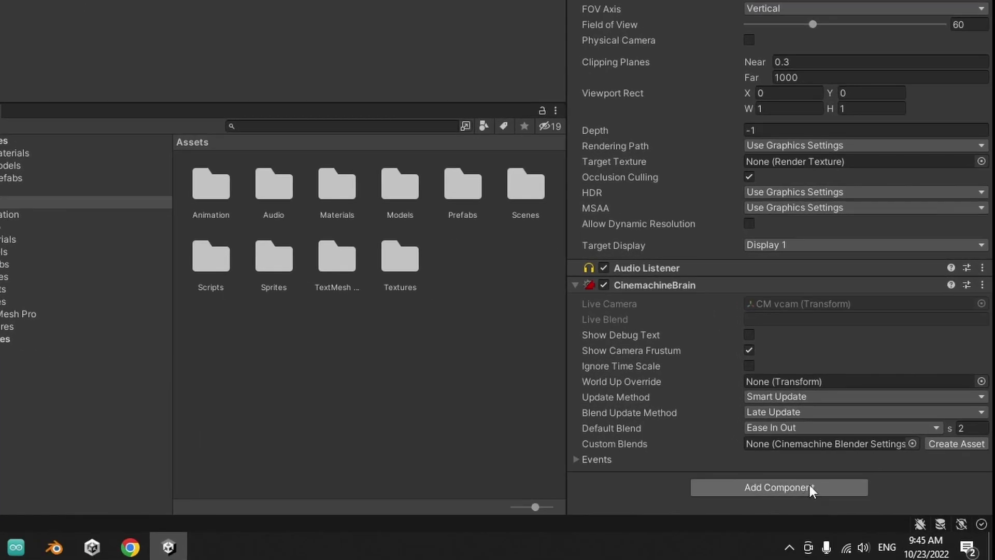
click(809, 485)
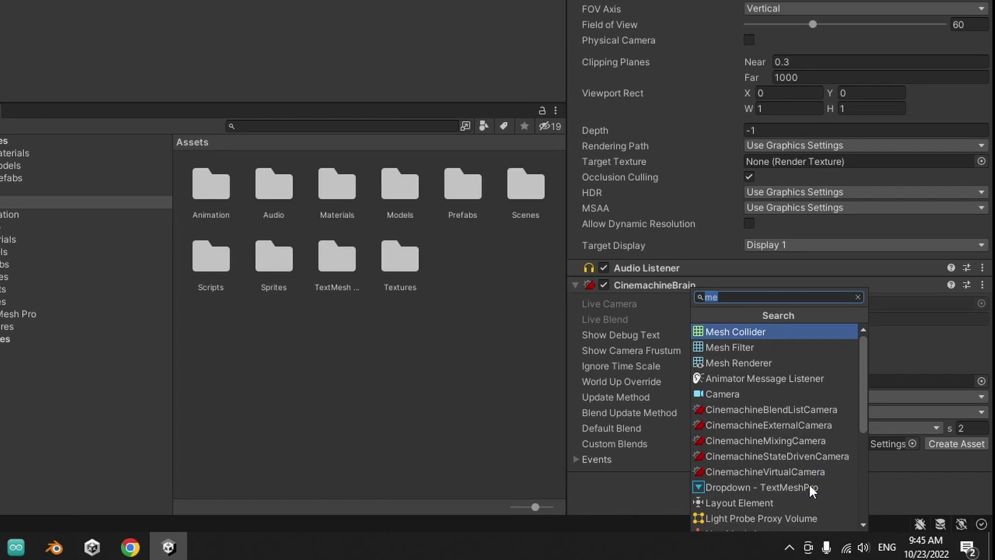
text(pos)
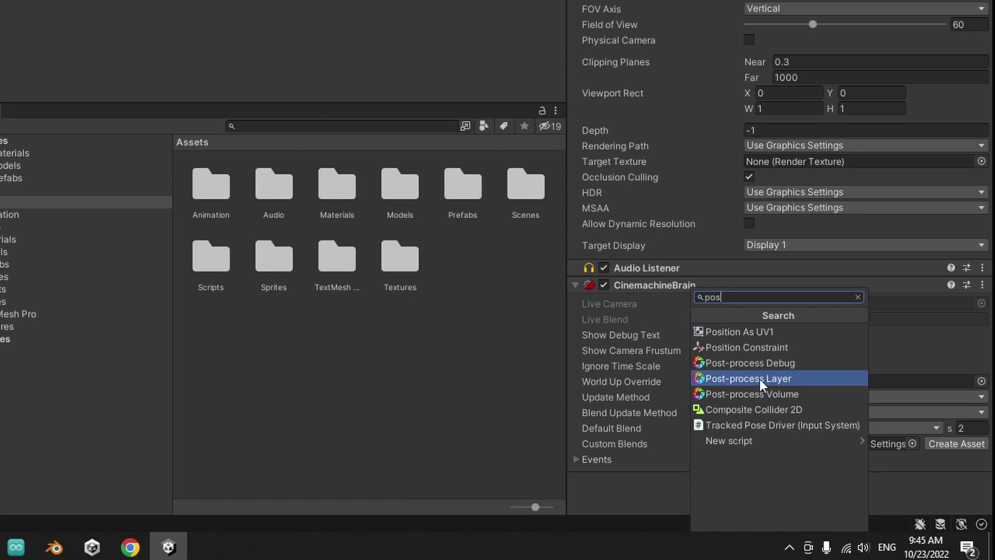
click(799, 378)
scroll(808, 397, down, 3)
scroll(808, 397, down, 5)
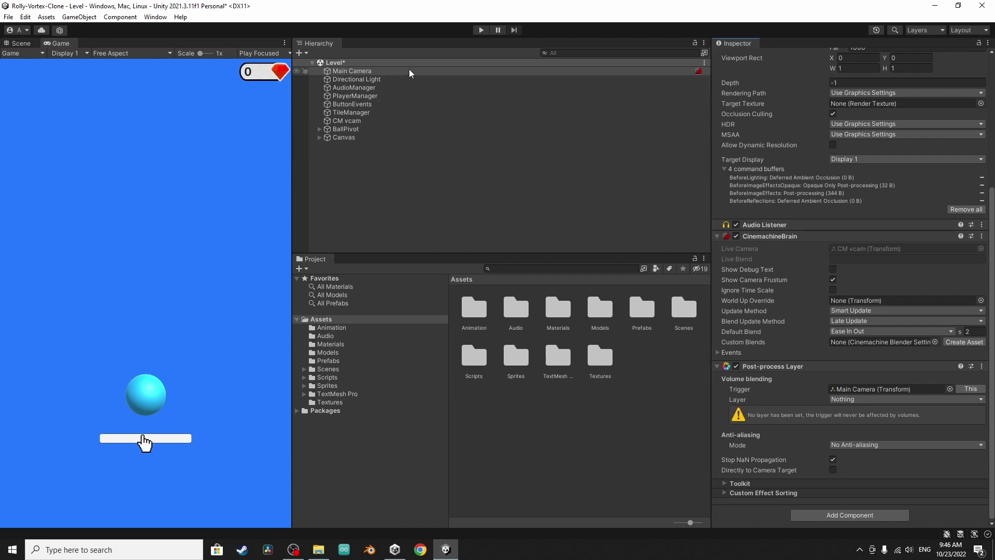
- Create User Layer 7 named 'post-processing' from the Main Camera's Layer menu
click(372, 73)
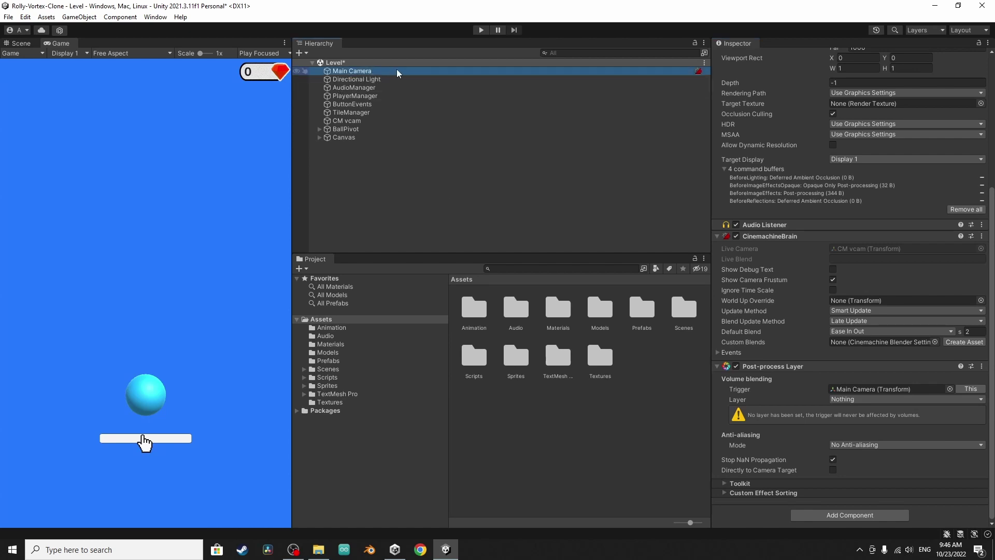
scroll(751, 119, up, 5)
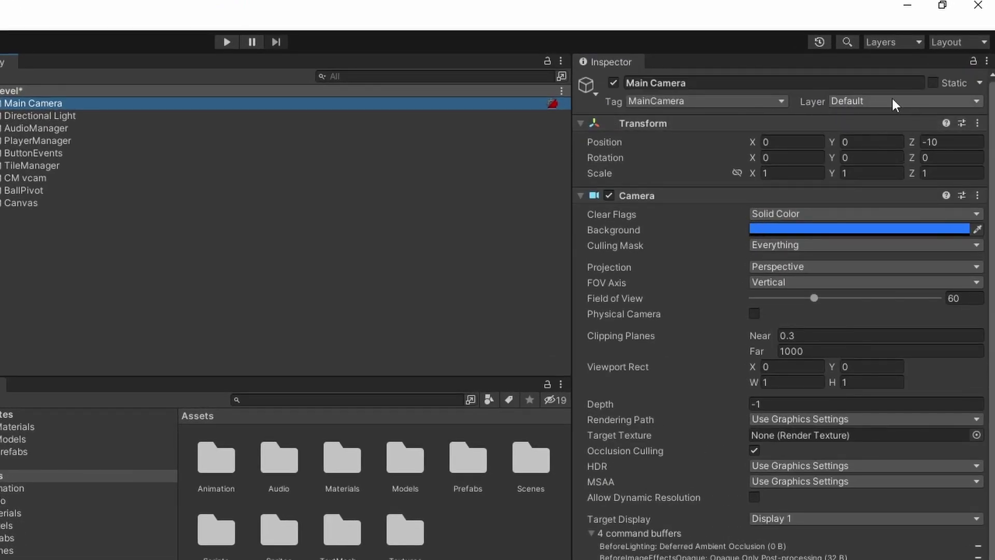
click(868, 101)
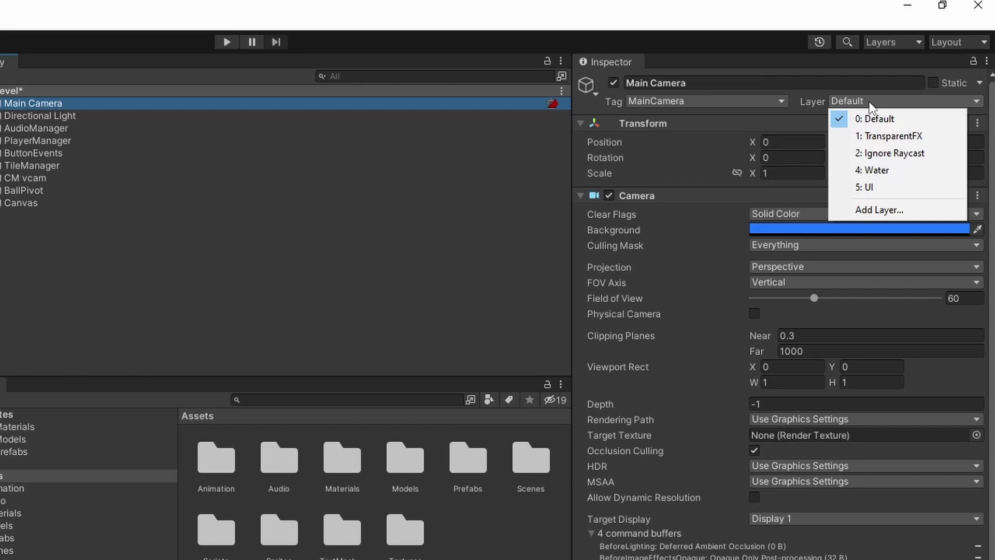
click(885, 210)
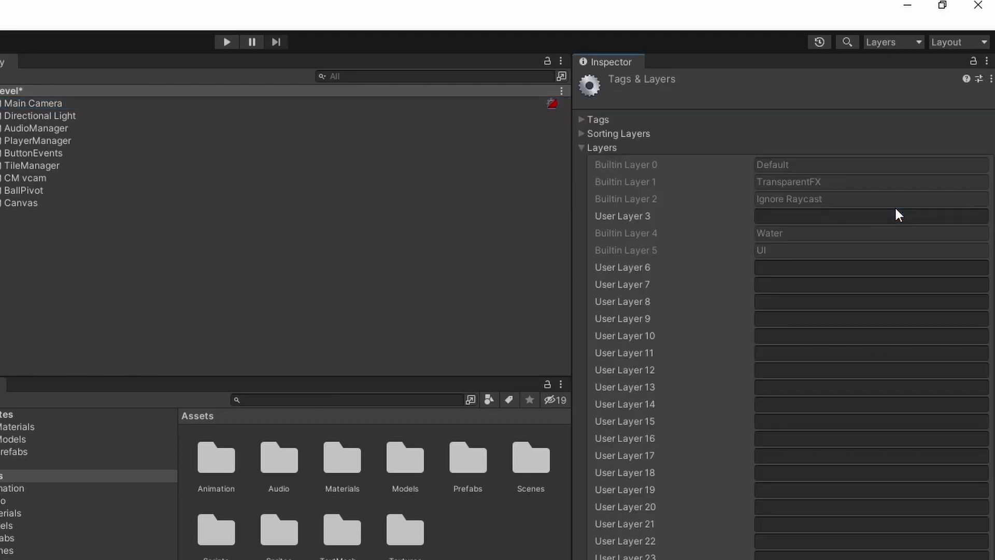
click(802, 278)
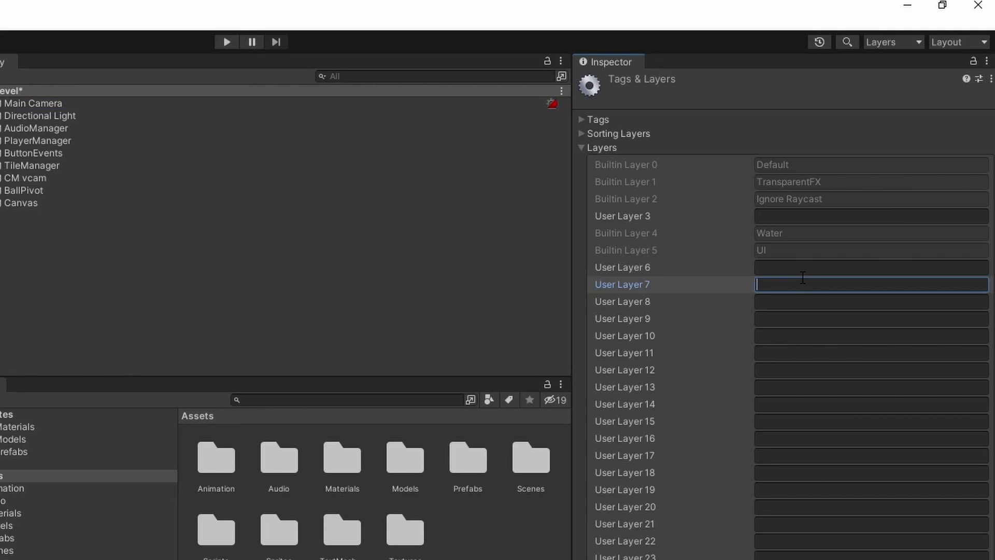
text(post-processing)
- Set the Main Camera's Layer to 7: post-processing
click(64, 103)
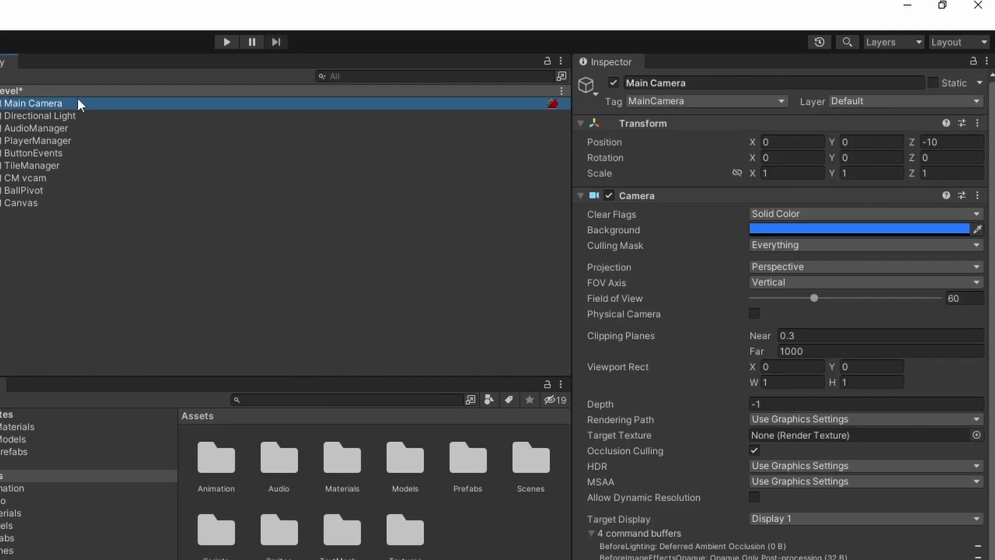
click(855, 101)
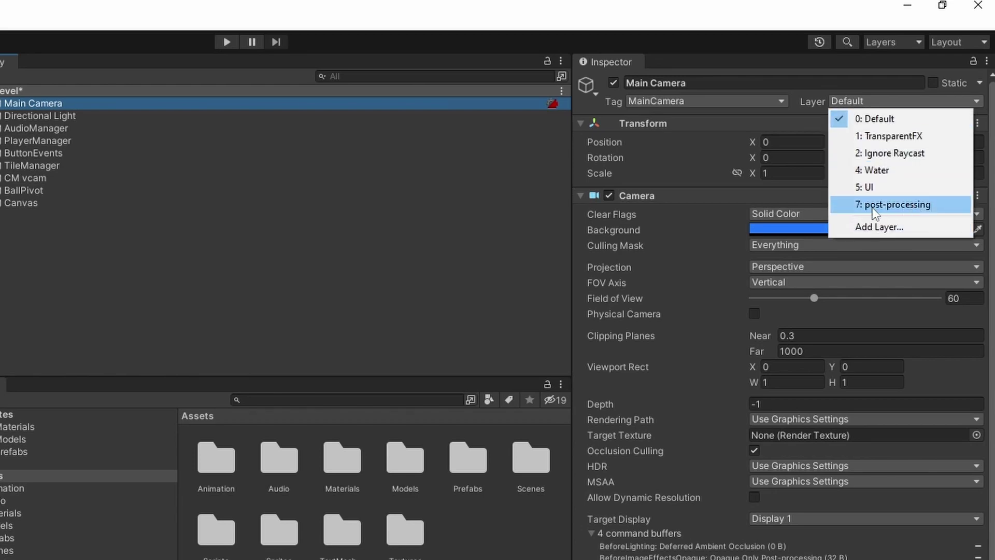
click(885, 203)
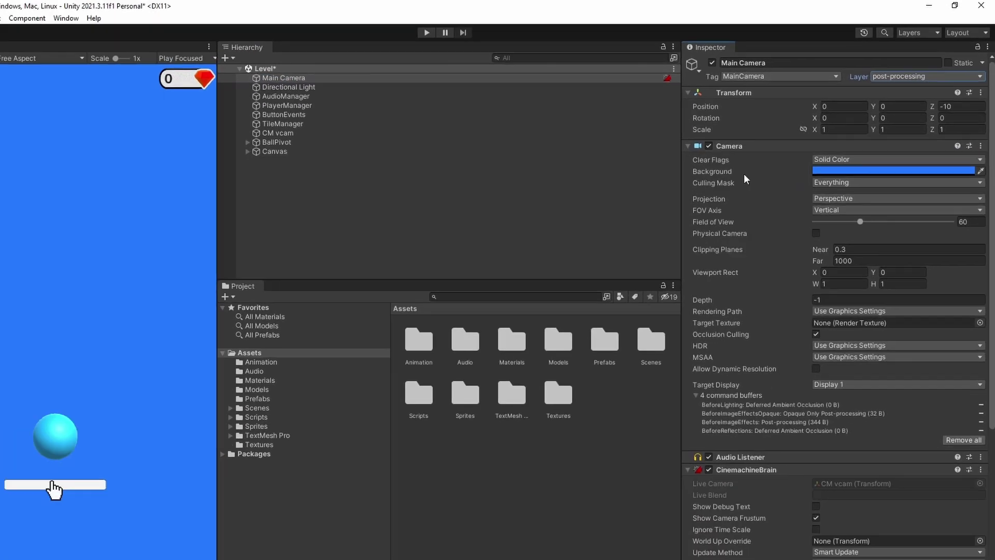
scroll(766, 408, down, 5)
scroll(766, 408, down, 1)
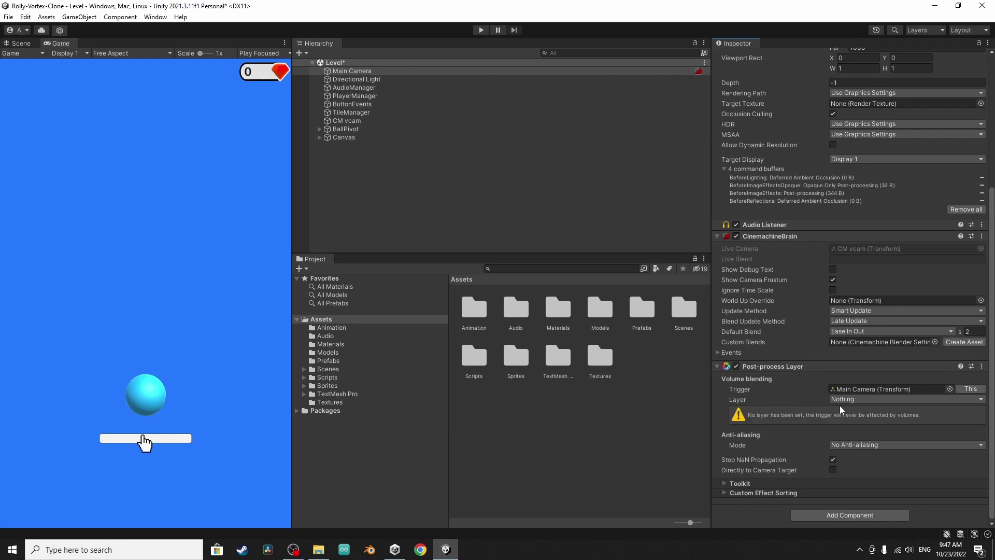
- Tick post-processing as the Post-process Layer's Volume blending Layer
click(857, 401)
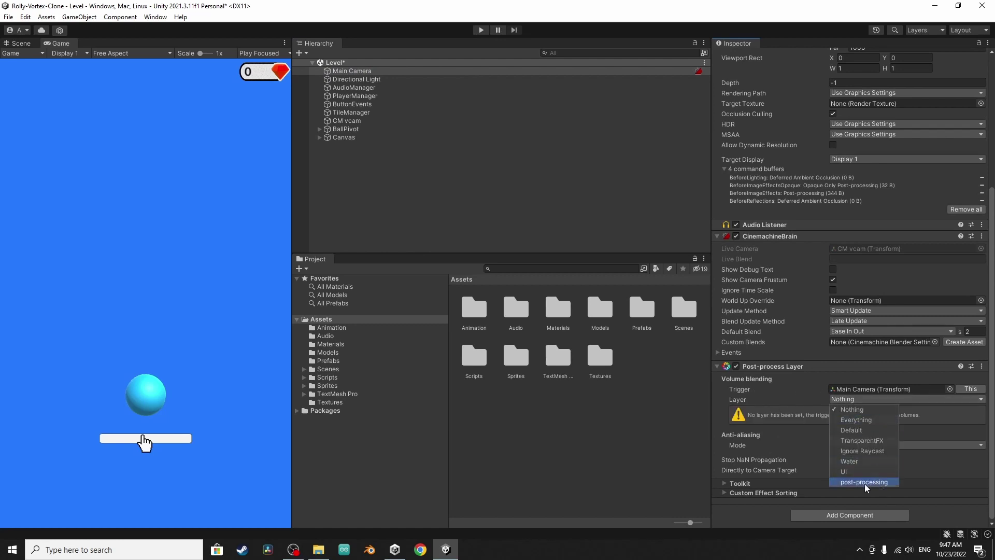
click(879, 482)
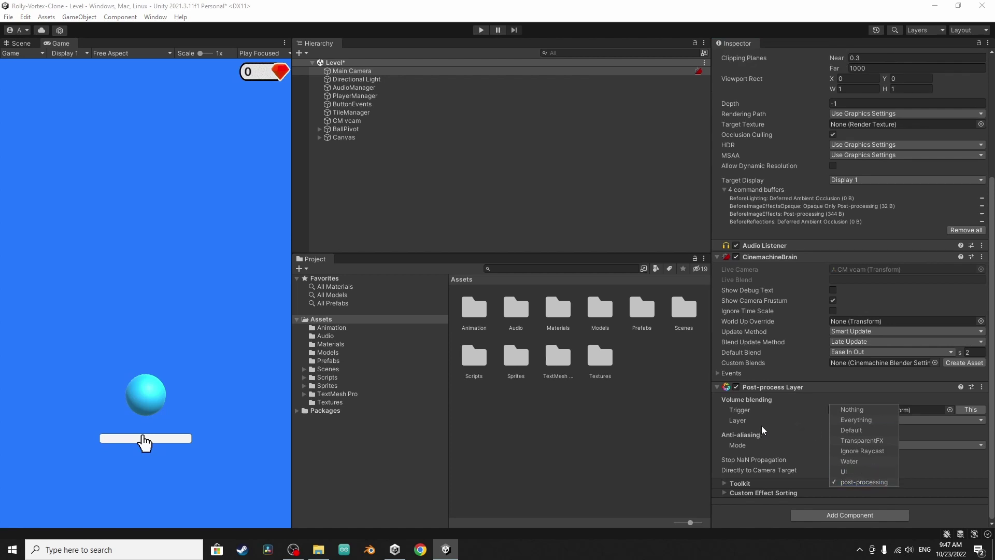
click(380, 190)
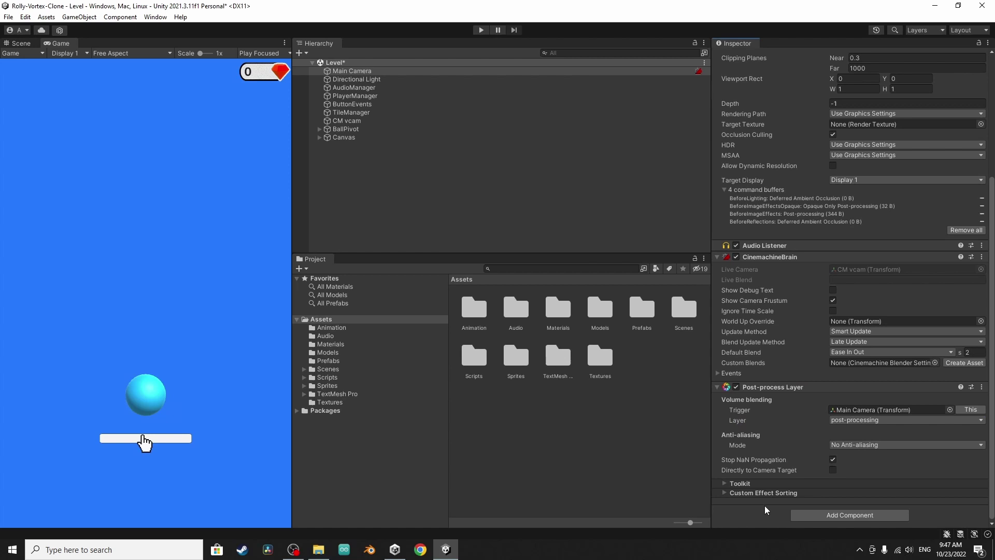
- Add a global Post-process Volume to the Main Camera with a new profile
click(843, 519)
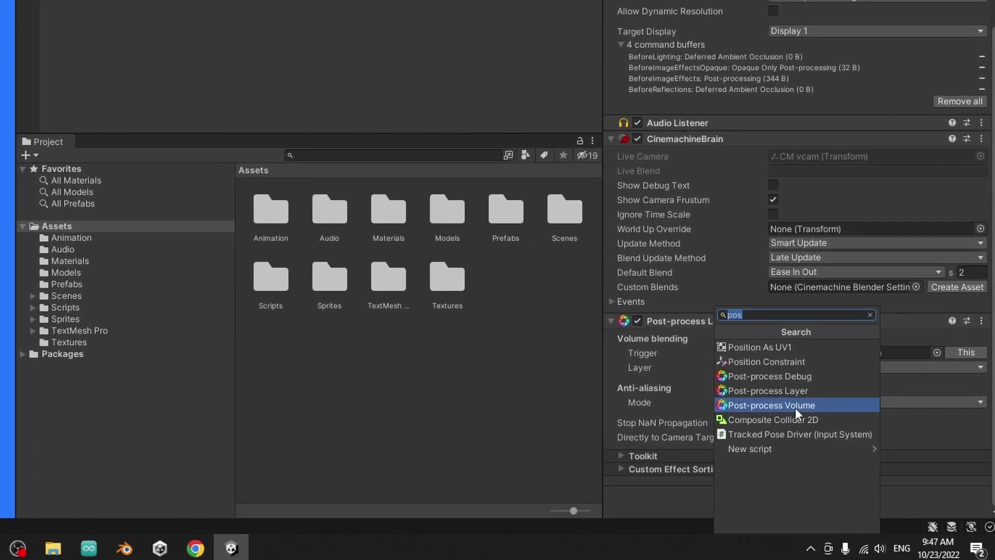
click(786, 407)
scroll(735, 471, down, 5)
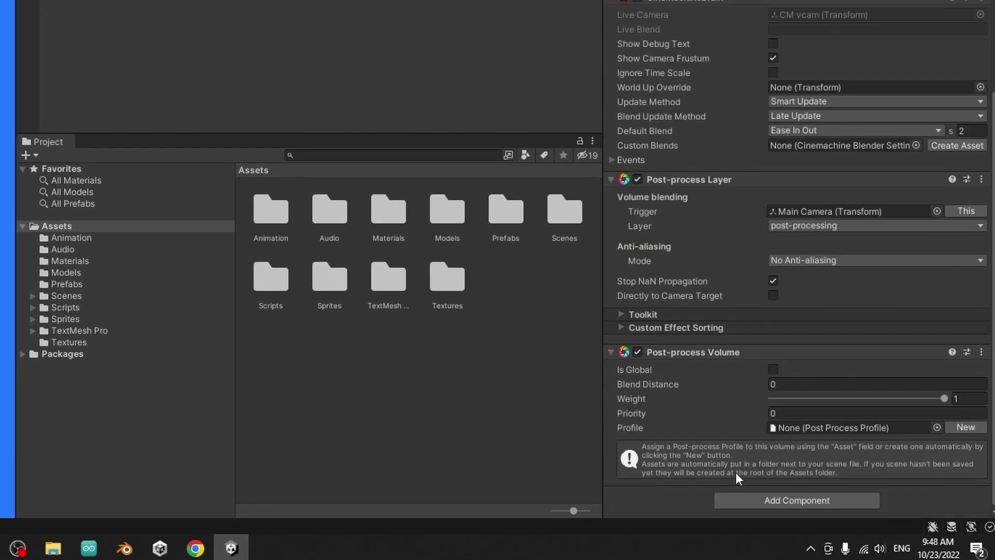
click(777, 371)
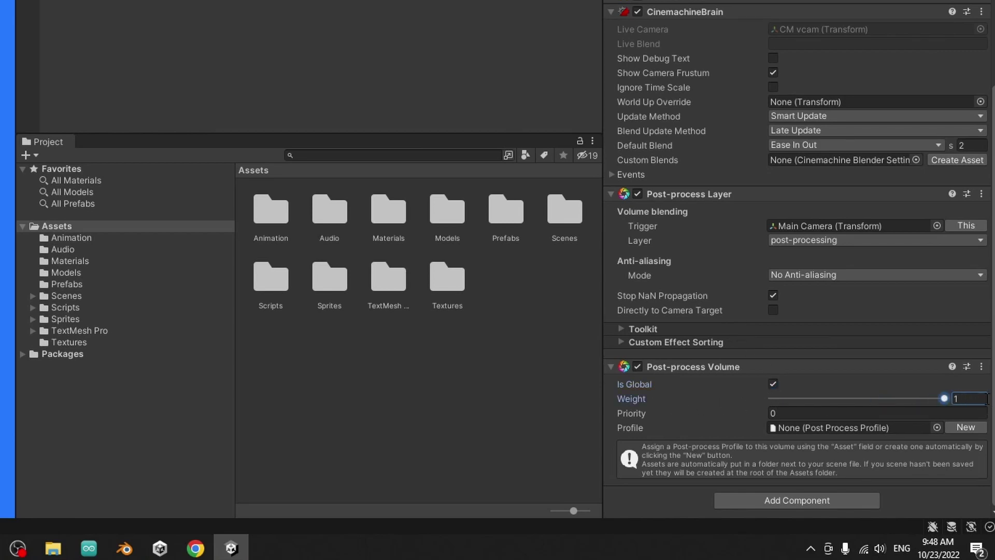
click(969, 399)
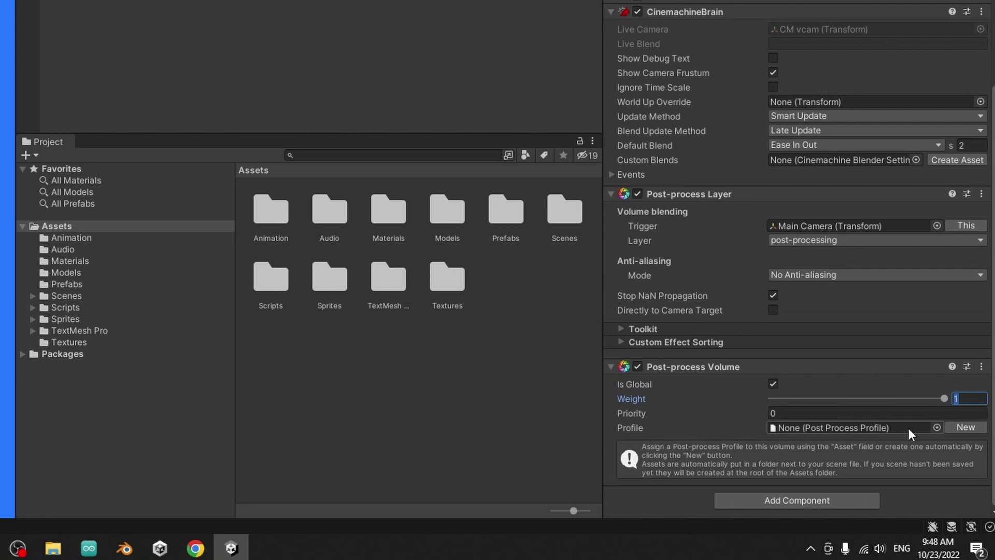
click(962, 427)
- Delete the duplicate profile asset from Level_Profiles, keeping Main Camera Profile 1
click(838, 431)
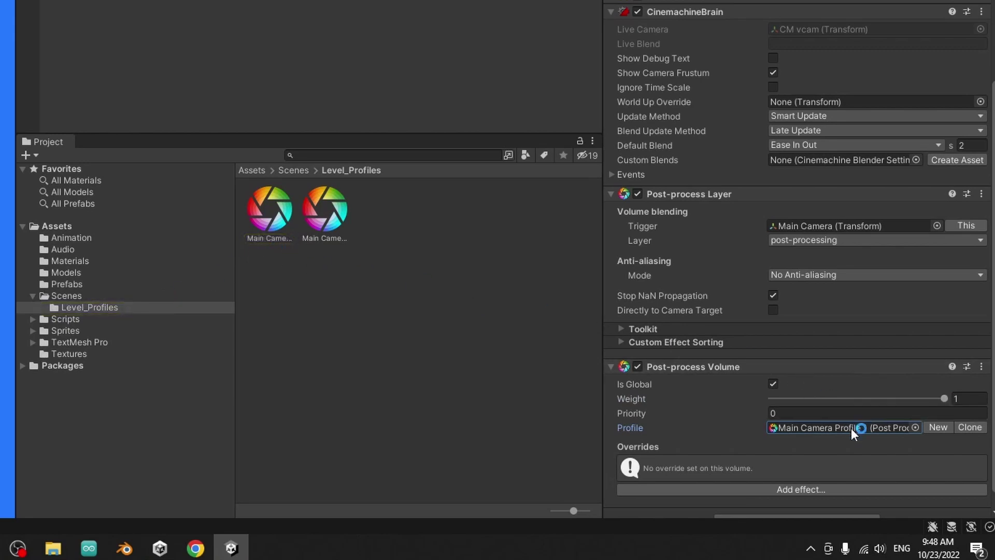
click(318, 226)
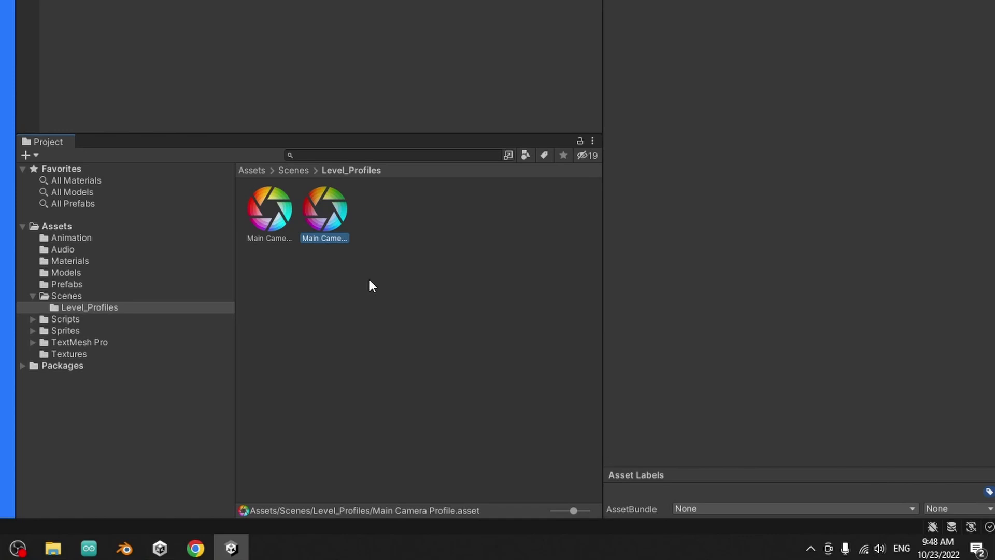
key(Delete)
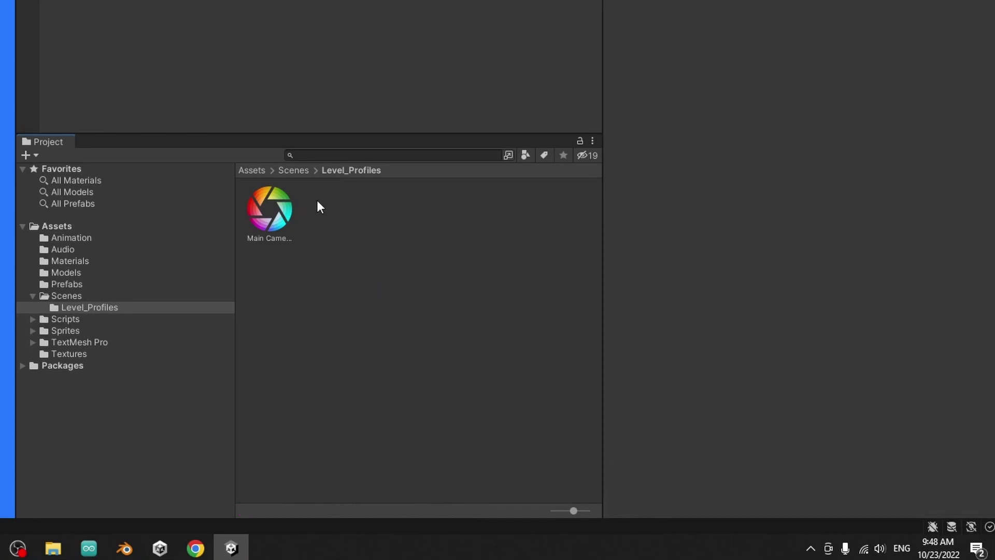
scroll(691, 372, down, 10)
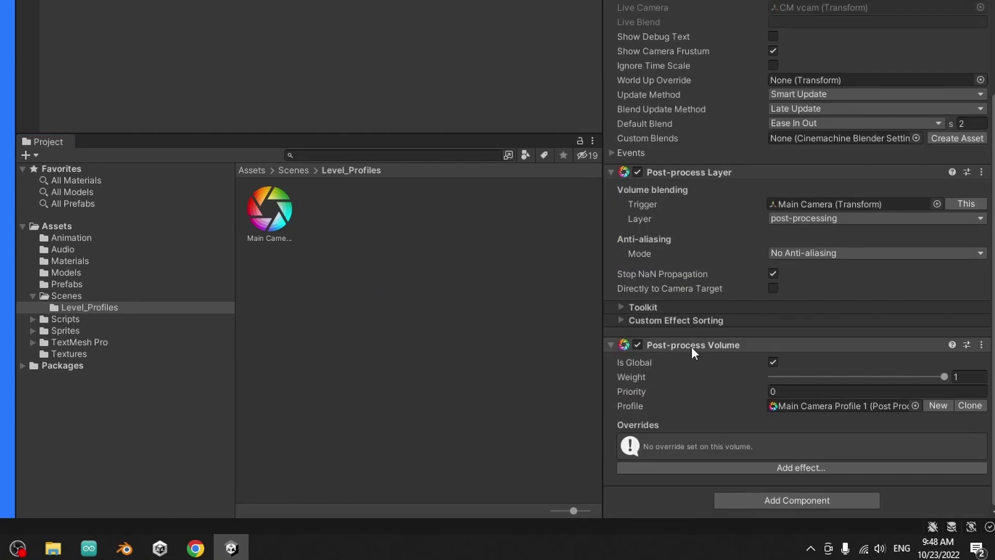
- Add a Unity > Bloom effect to the camera profile with All overrides enabled
click(818, 407)
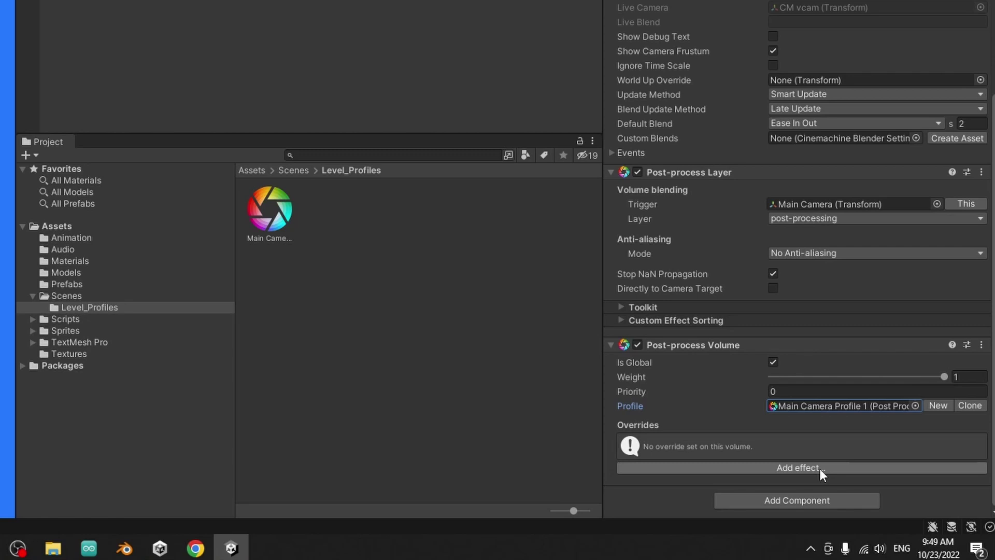
click(837, 468)
mouse_move(892, 479)
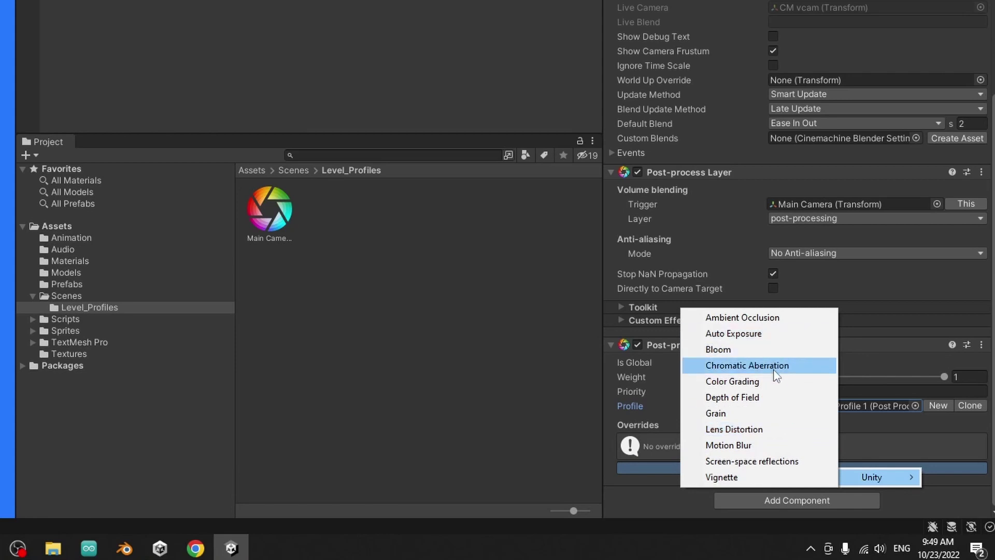
click(726, 350)
scroll(675, 462, down, 2)
scroll(675, 463, down, 4)
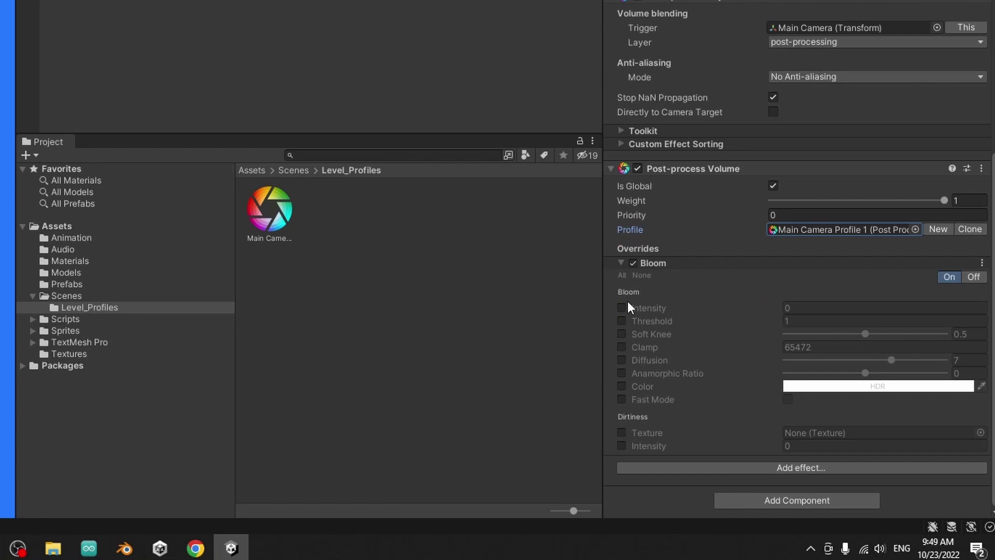
click(623, 276)
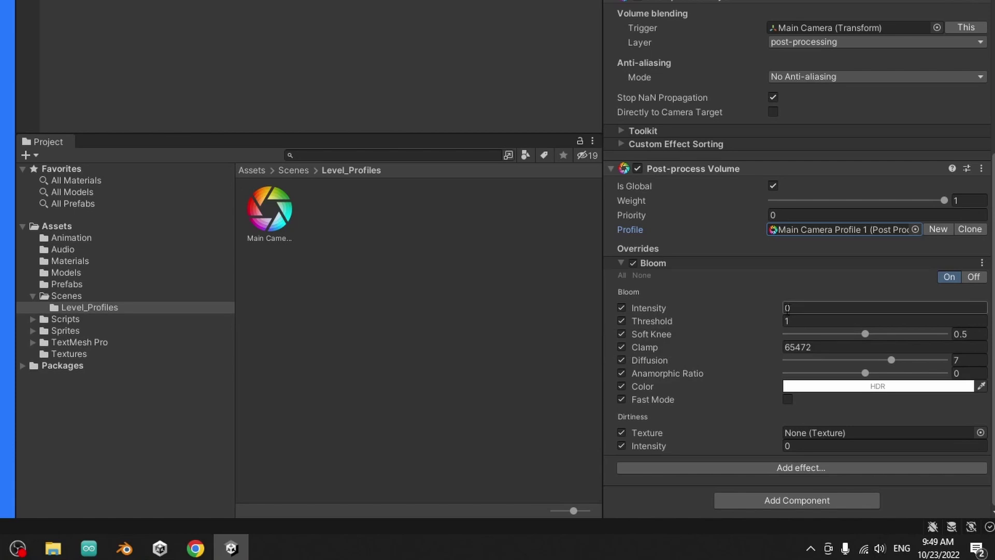
click(785, 307)
- Enter Bloom Intensity 0.57, run the game, and trial a higher Intensity of 7.91
text(0.57)
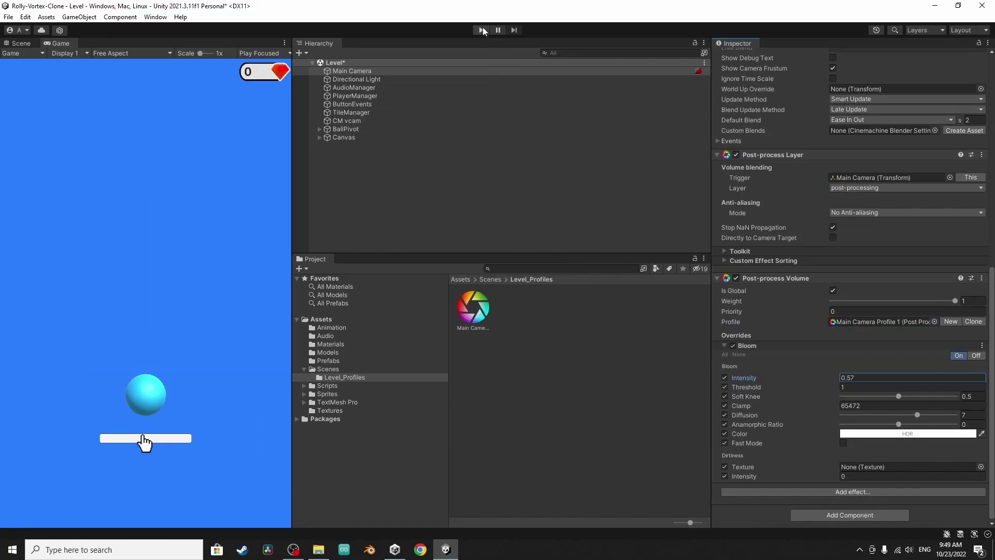
click(482, 30)
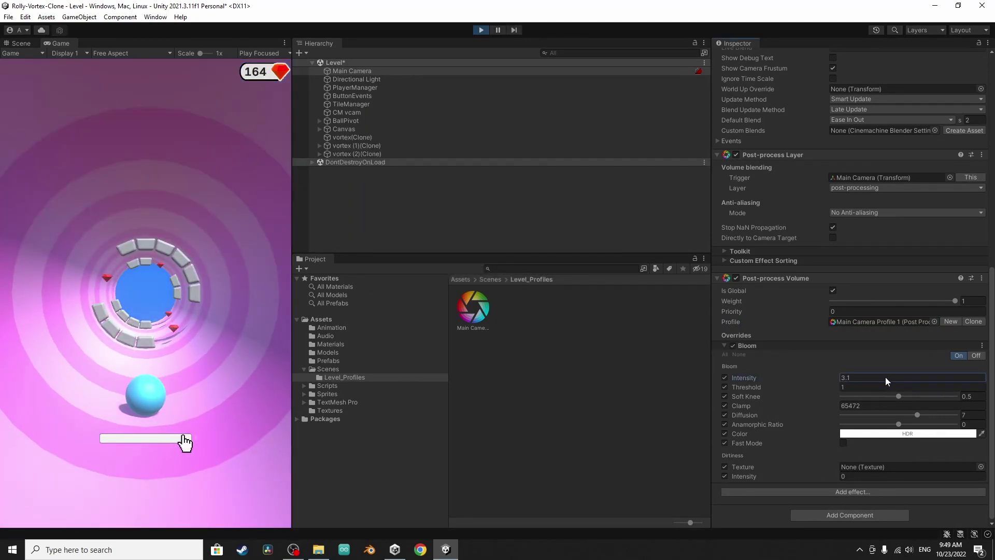
text(7.91)
key(Return)
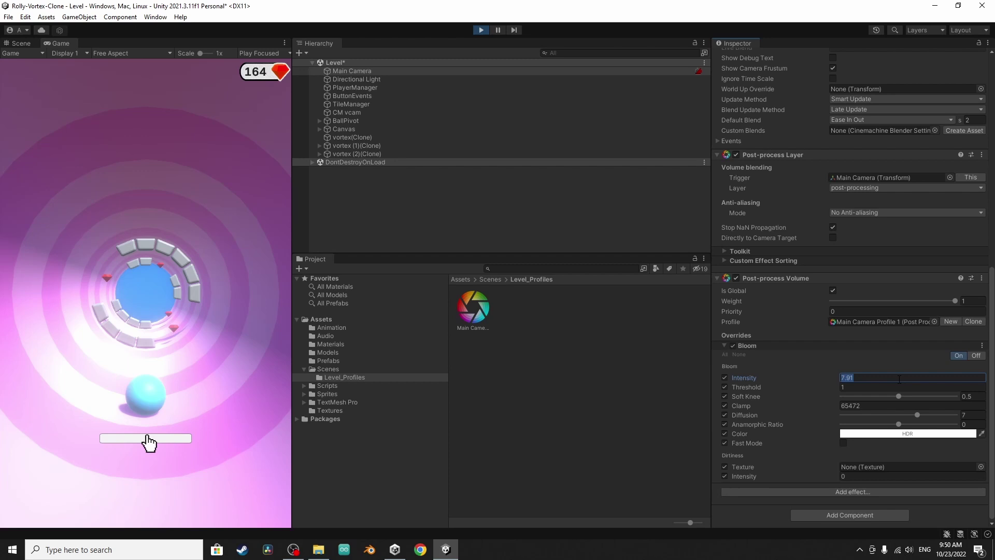
text(1)
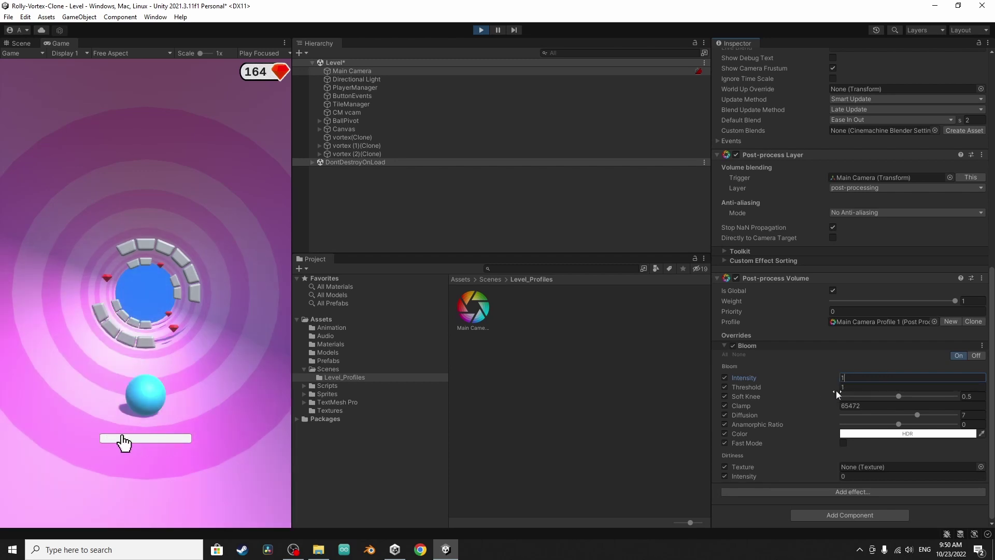
- Lower Bloom Threshold to 0.85 and settle Intensity at 2.5
click(875, 387)
key(BackSpace)
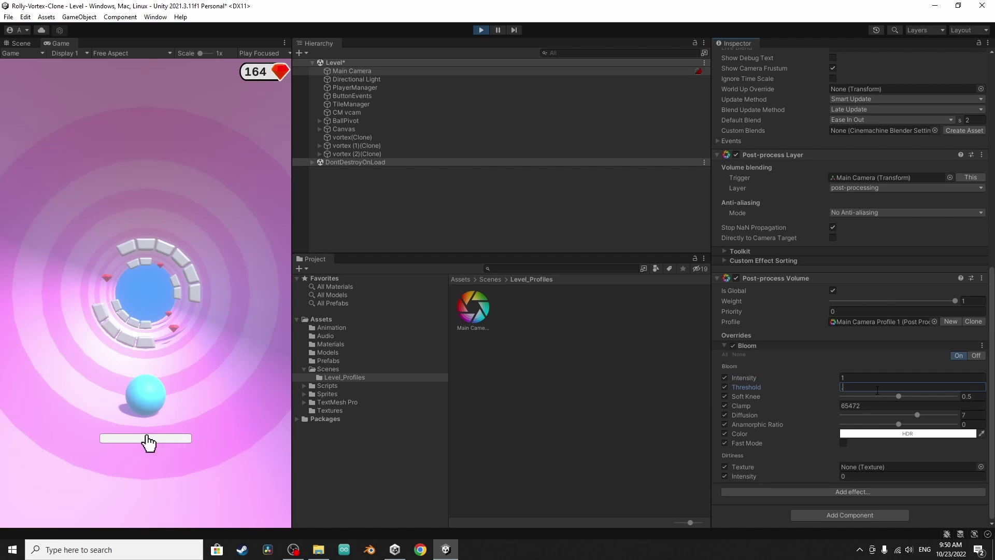
text(.8)
drag(835, 377, 878, 375)
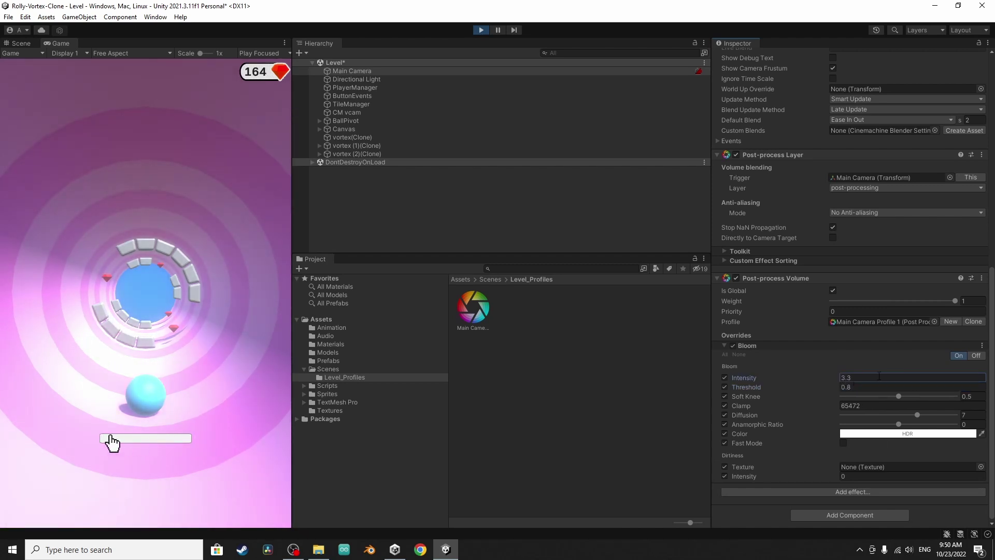
click(879, 376)
text(2.5)
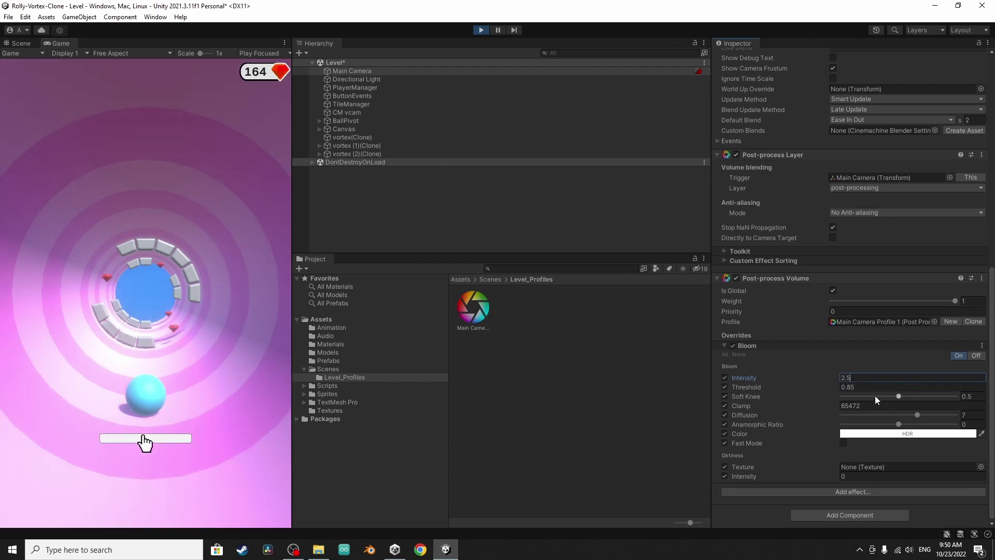
- Tint the Bloom colour a pale light blue
click(888, 434)
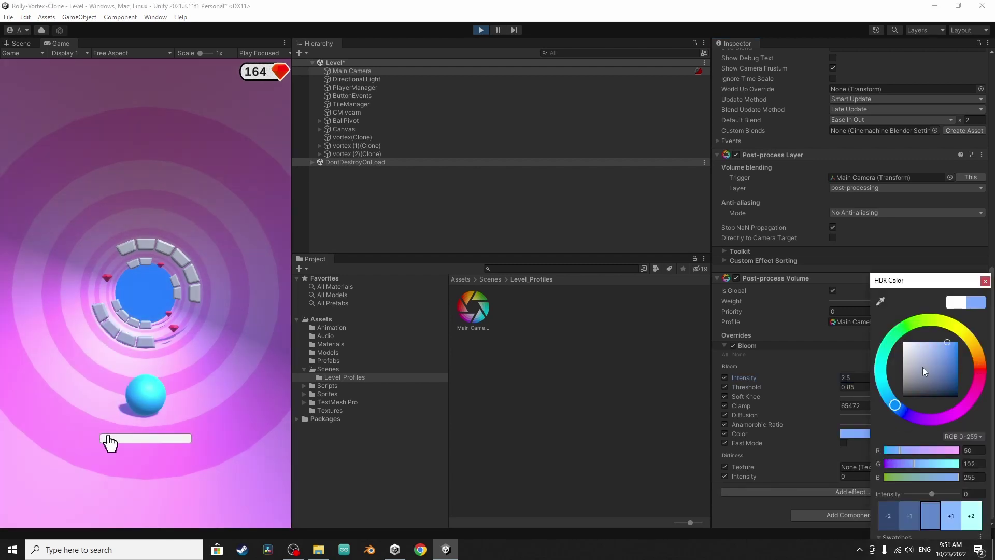
click(934, 343)
click(985, 282)
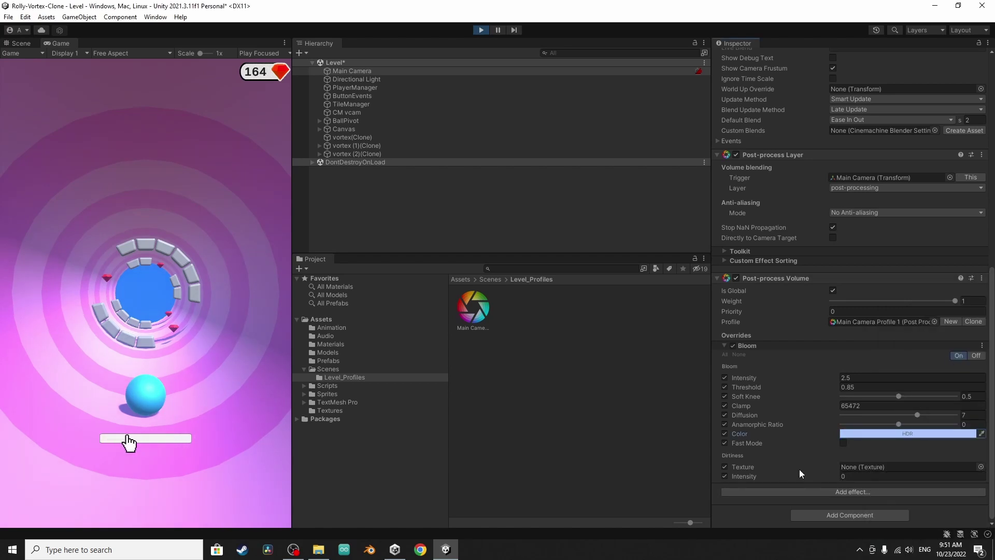
- Untick the Dirtiness Texture, Dirtiness Intensity and Fast Mode overrides, then stop play mode
click(725, 467)
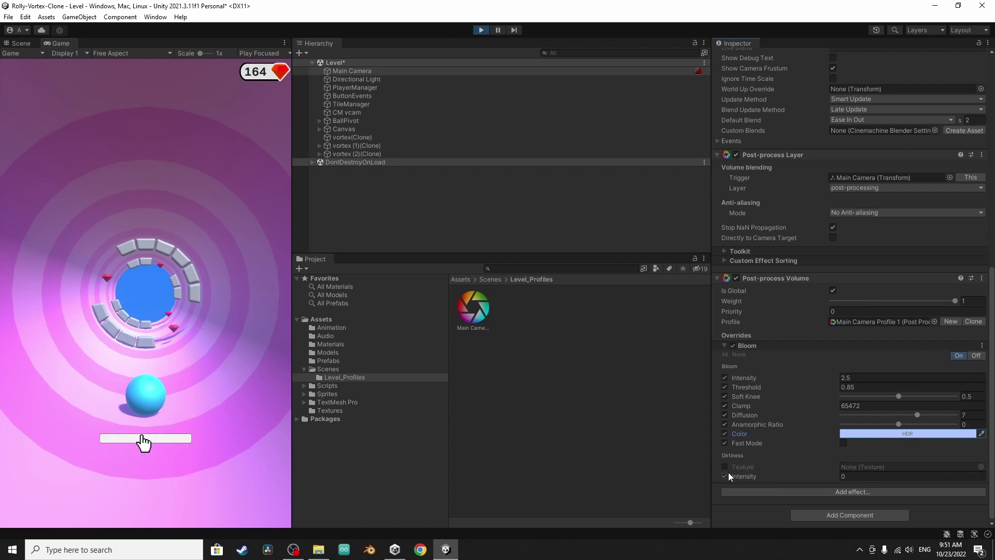
click(725, 476)
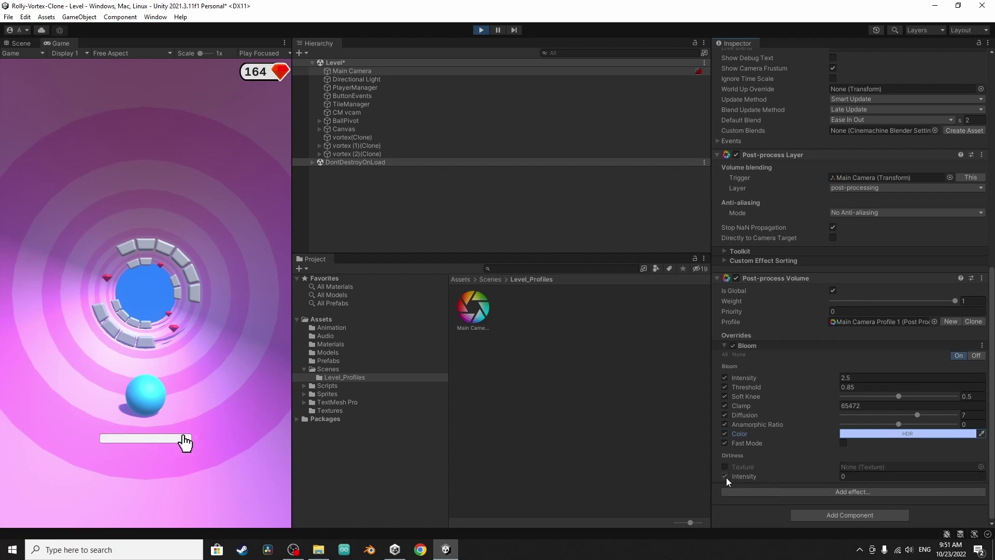
click(725, 443)
click(481, 29)
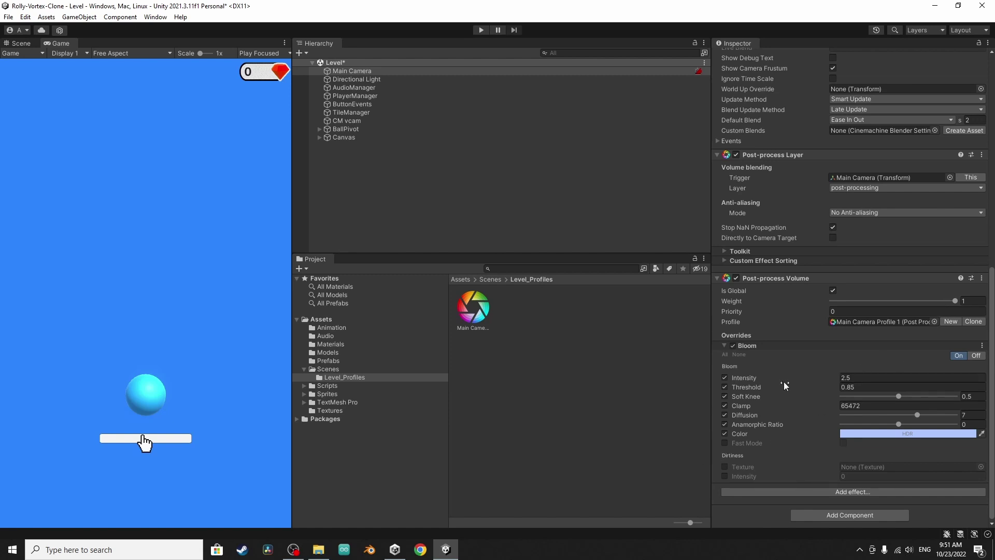
- Add a Vignette effect to the profile with All its overrides enabled
click(860, 492)
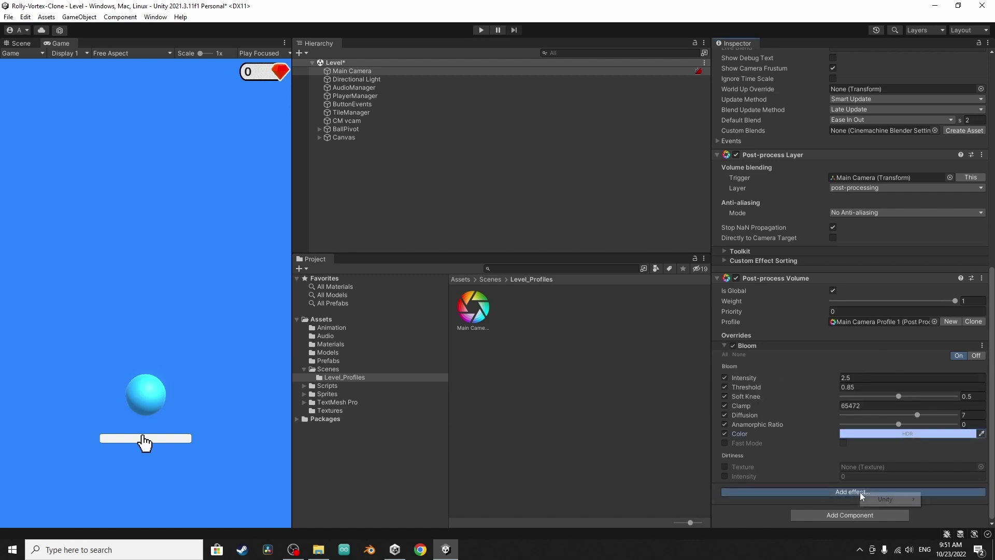
mouse_move(912, 504)
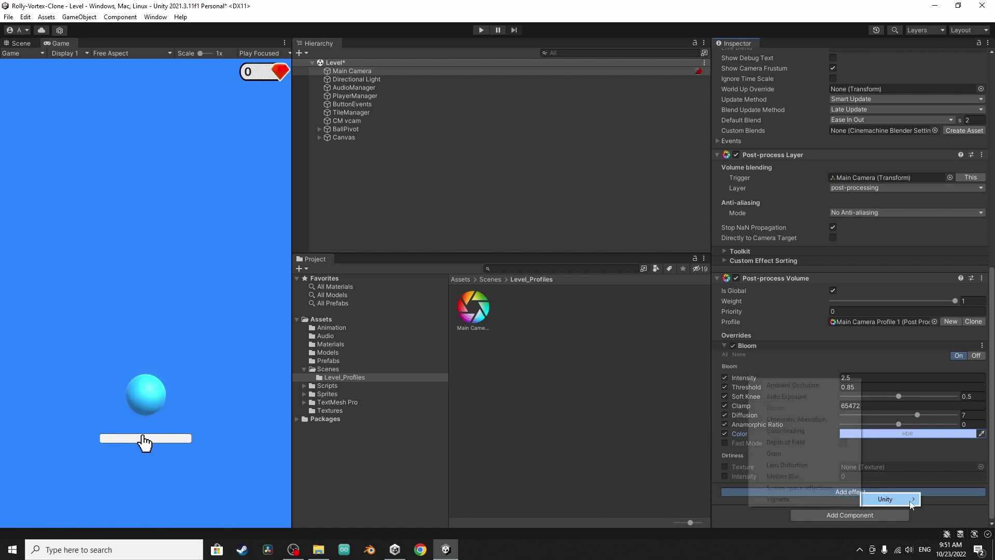
click(797, 499)
scroll(798, 499, down, 3)
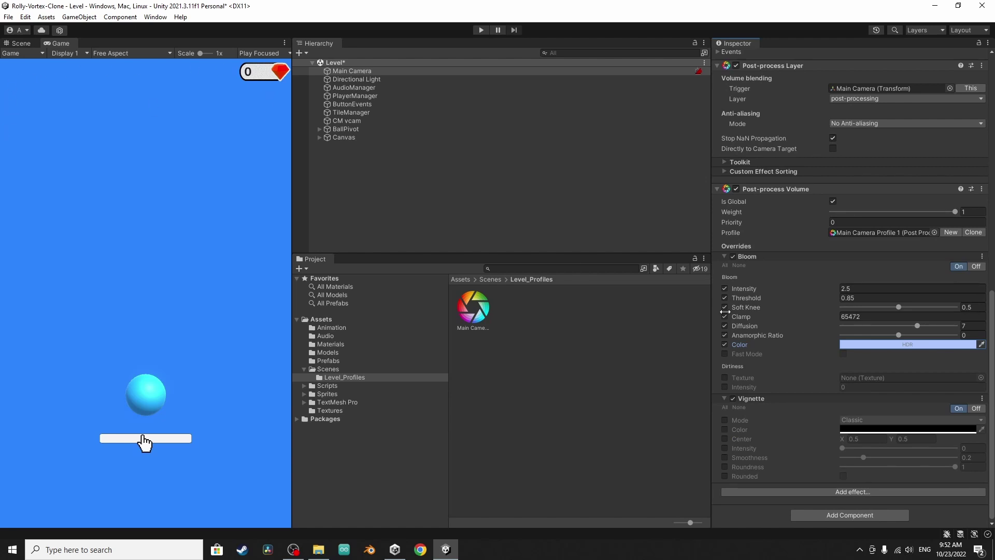
click(726, 407)
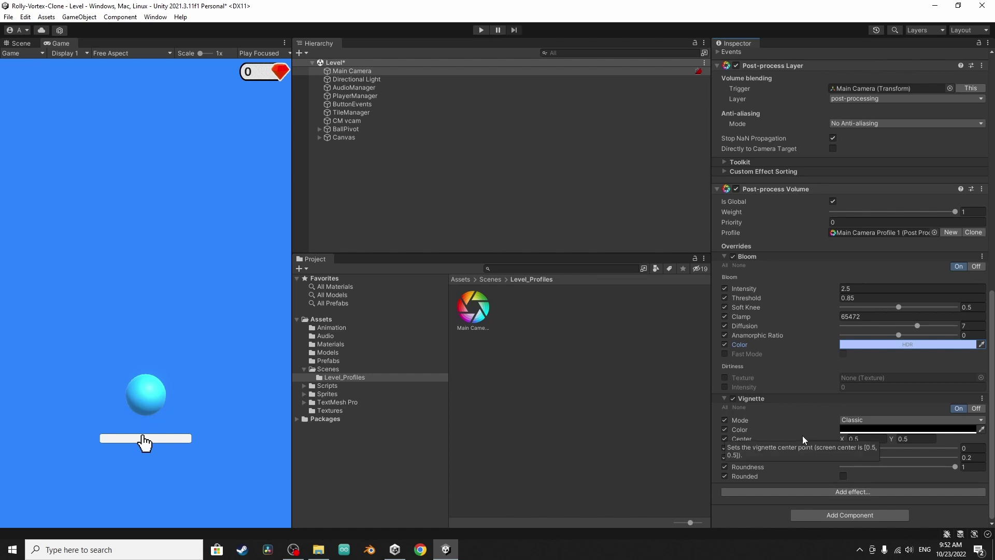
- Set Vignette Intensity to 0.4 and stop overriding Rounded
drag(843, 448, 898, 451)
key(BackSpace)
key(BackSpace)
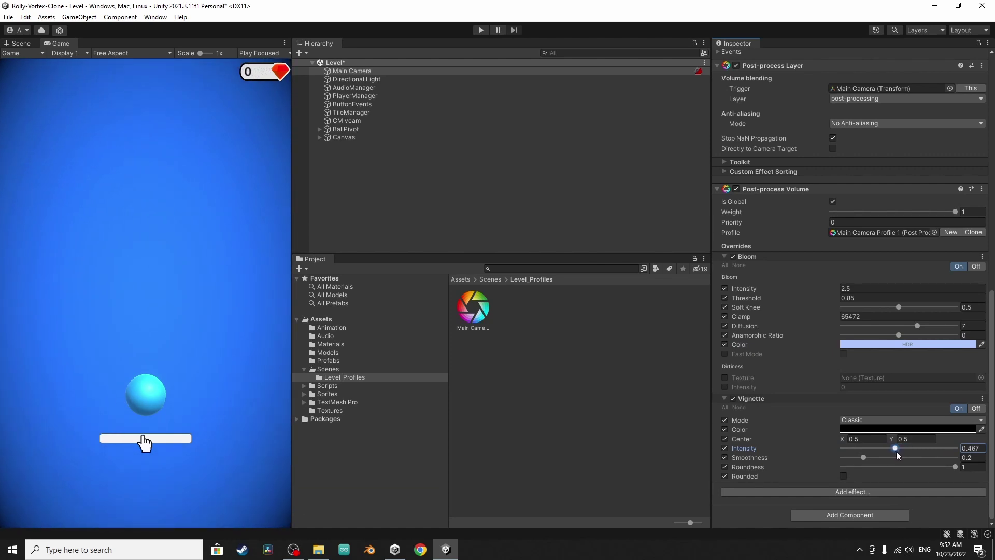
key(Tab)
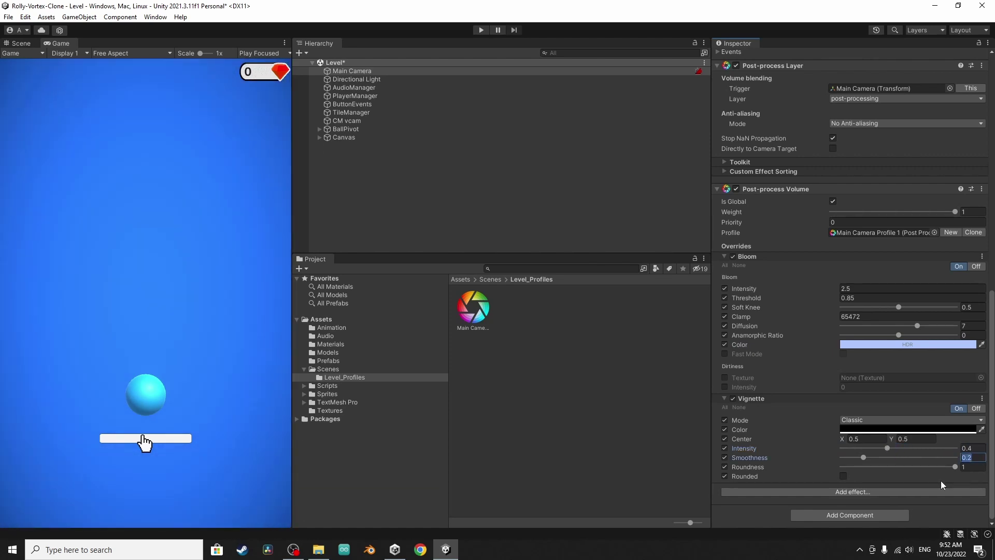
click(725, 477)
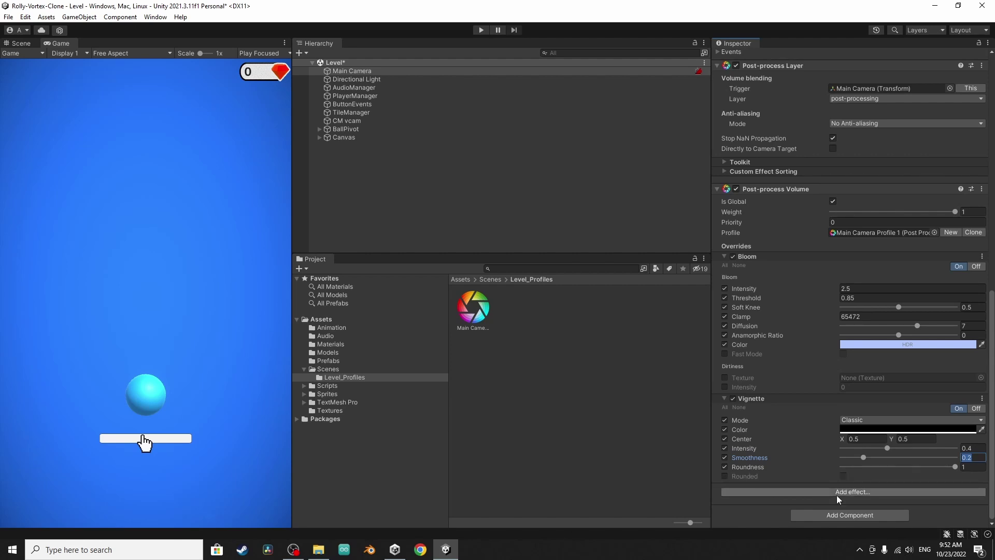
- Add a Color Grading effect to the Unity post-process profile
click(850, 493)
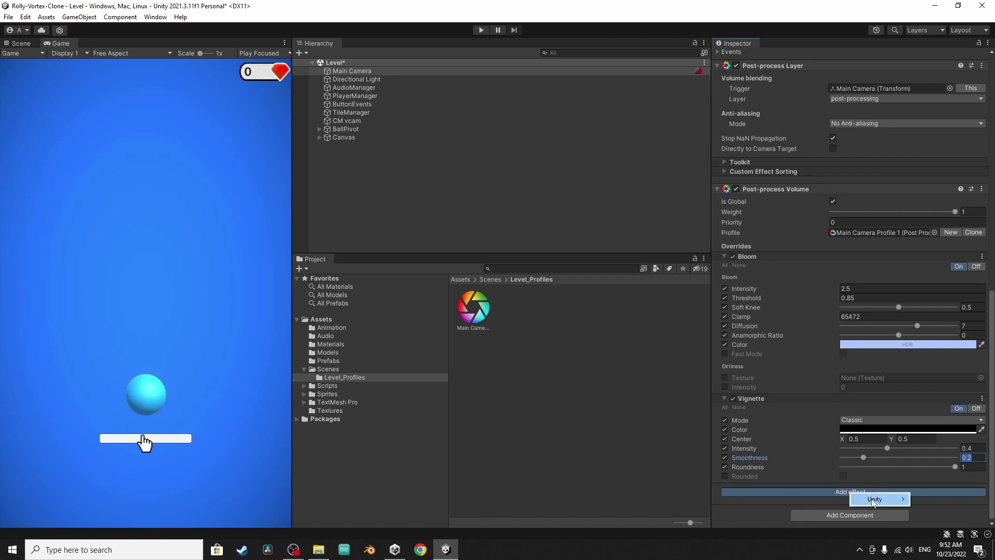
mouse_move(874, 501)
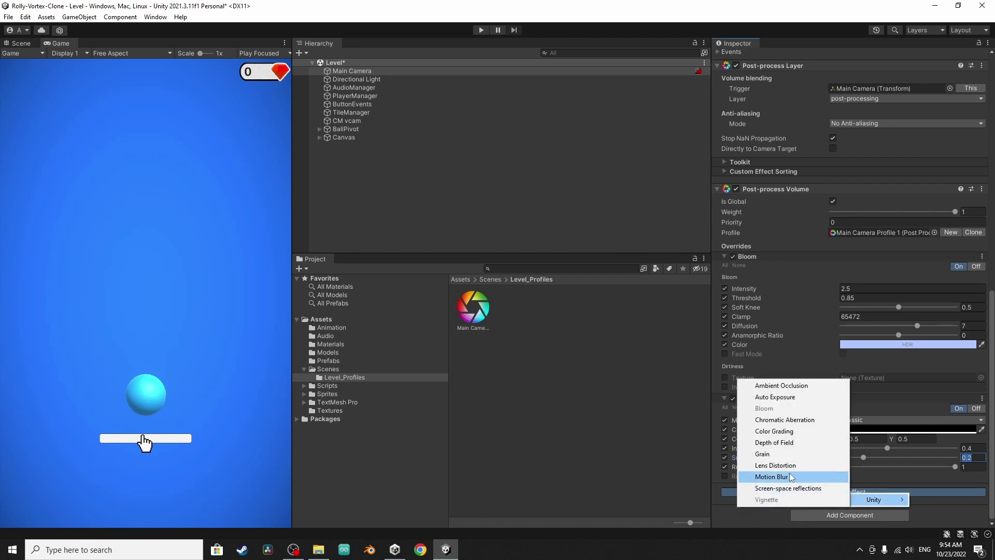
click(782, 433)
scroll(780, 461, down, 3)
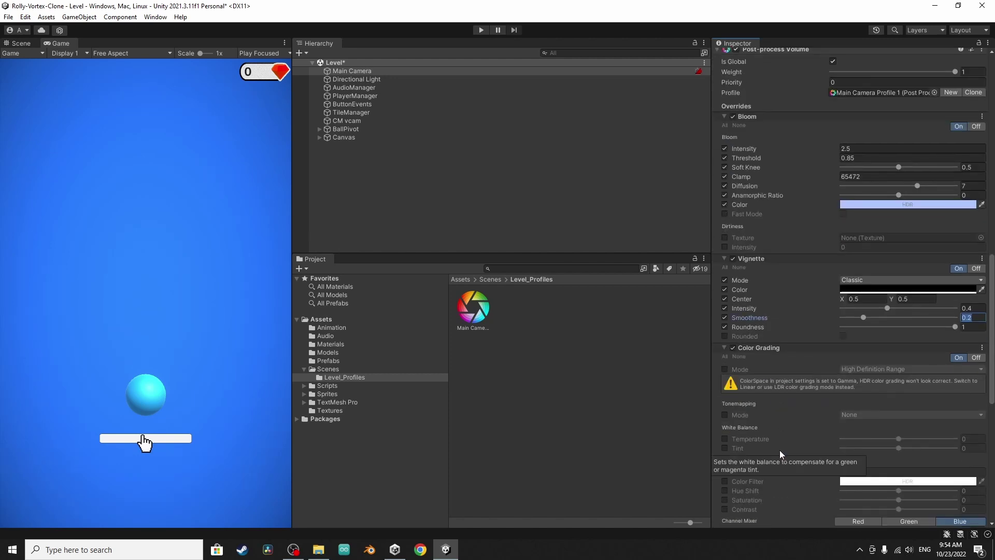
scroll(780, 450, down, 1)
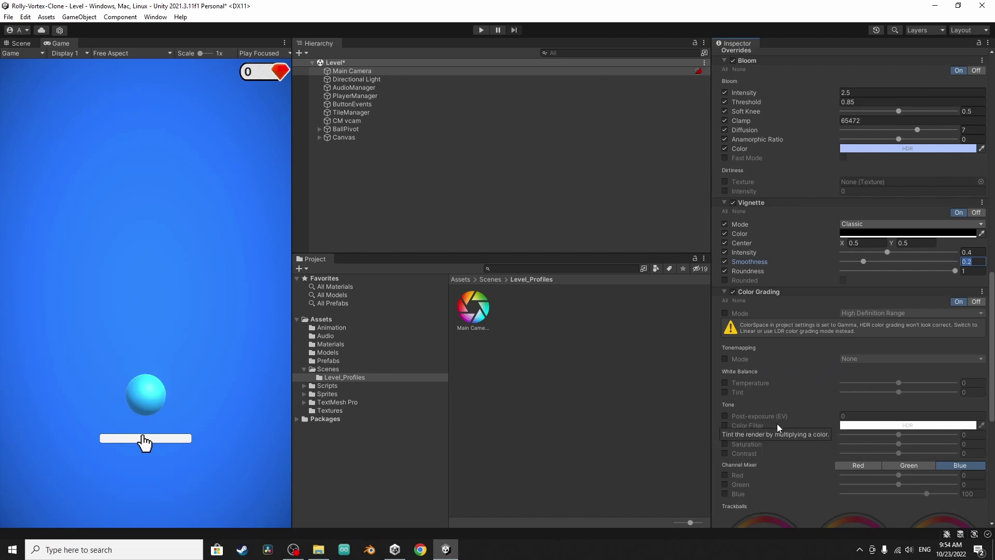
scroll(776, 424, down, 1)
scroll(762, 420, down, 1)
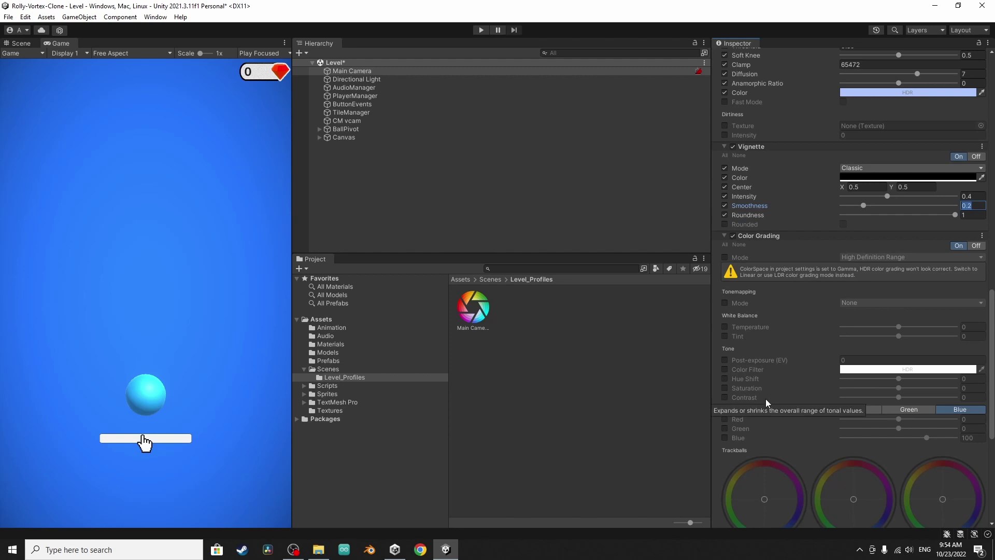
- Enable all Color Grading settings, set Mode to Low Definition Range, and start the game
click(724, 244)
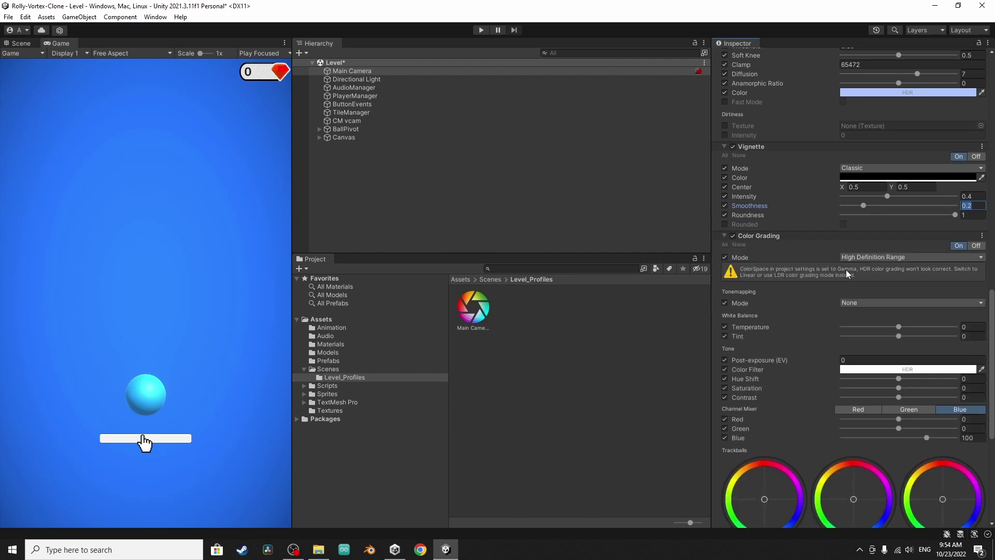
click(878, 256)
click(887, 268)
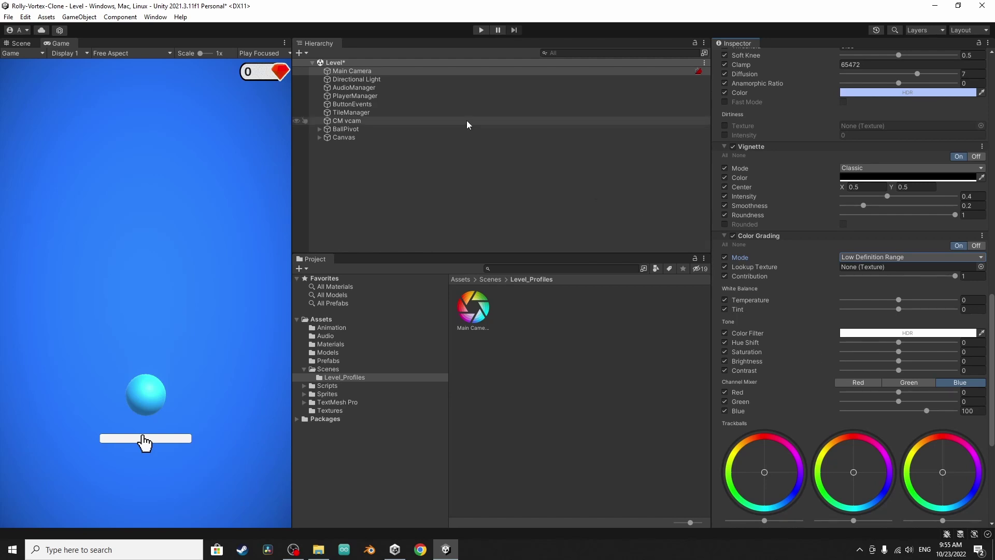
click(481, 30)
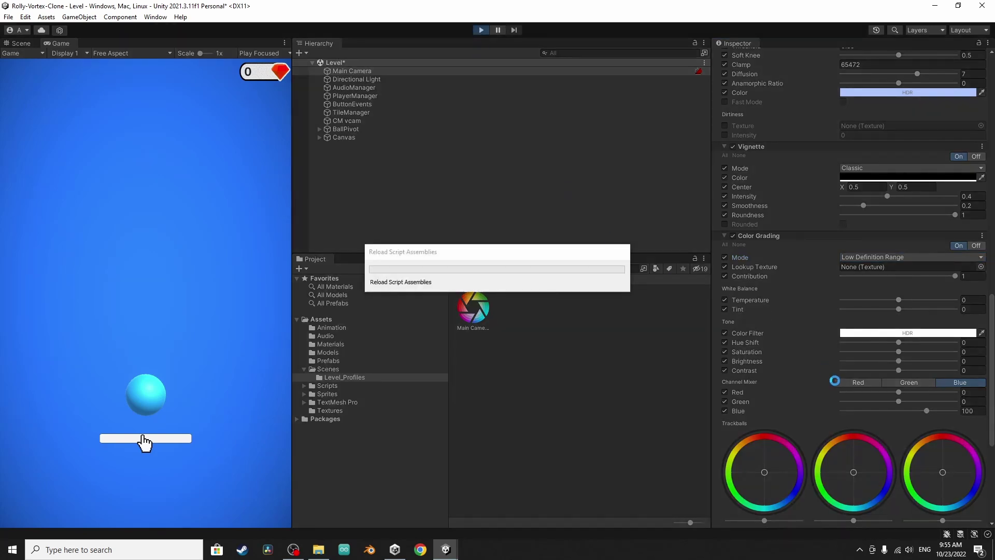
- Set Color Grading contrast to 8, brightness to 5 and saturation to 15
drag(900, 368, 909, 369)
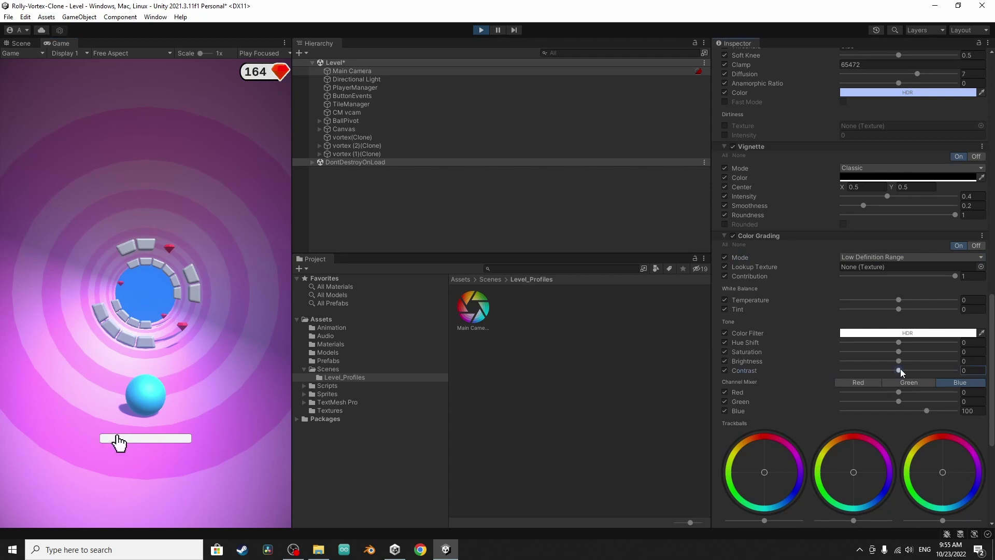
text(8)
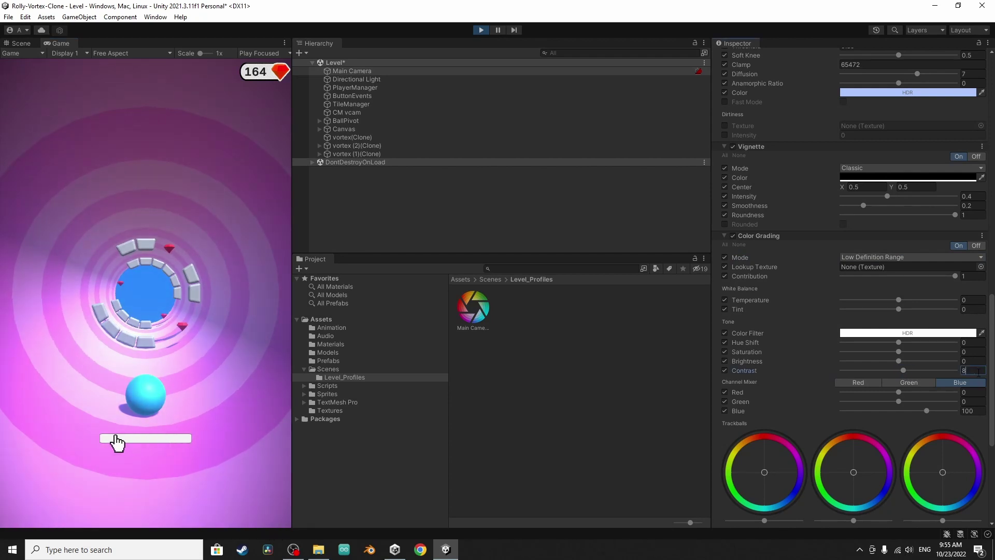
click(977, 360)
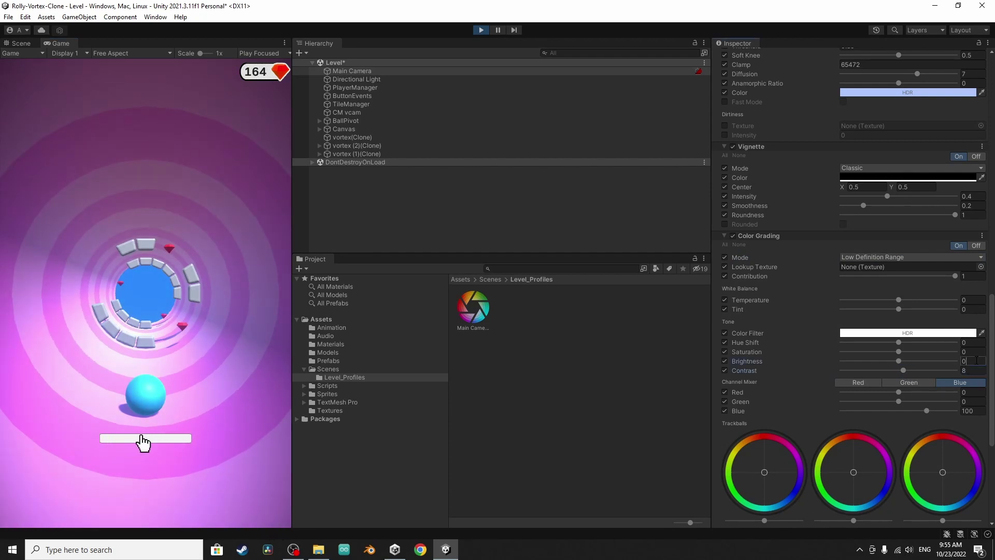
text(5)
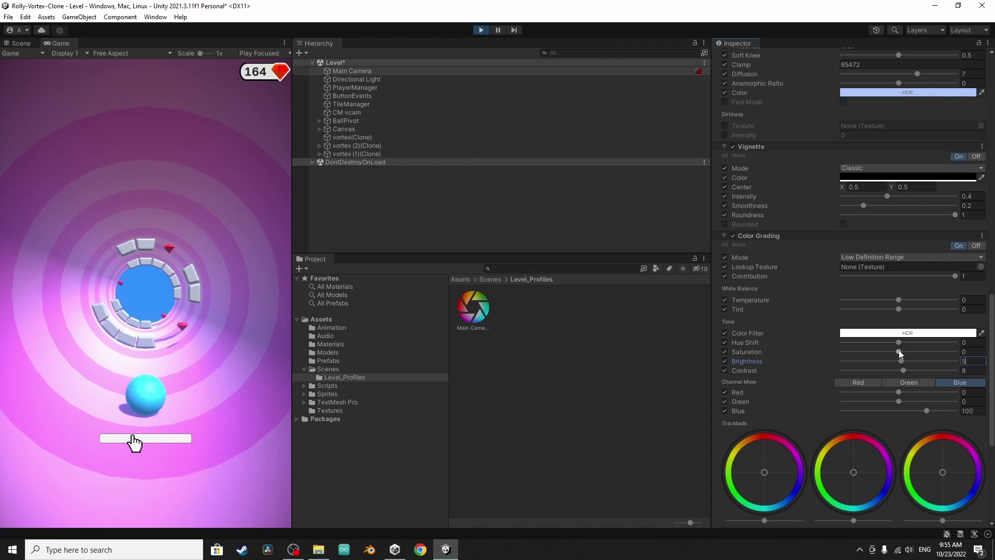
drag(899, 352, 906, 353)
click(980, 351)
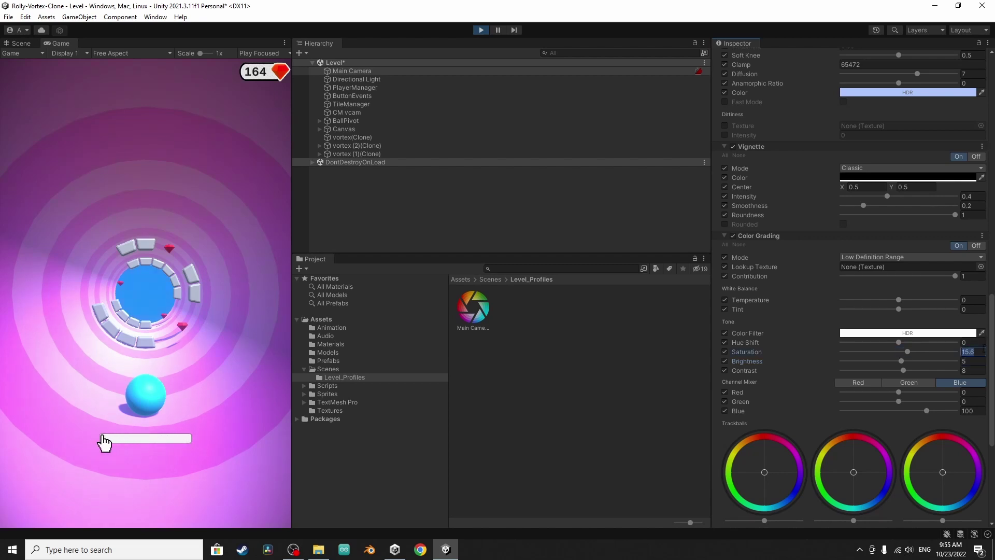
text(15)
- Turn off the Contribution, Lookup Texture and Channel Mixer Red/Green/Blue overrides, then stop the game
click(725, 275)
click(725, 266)
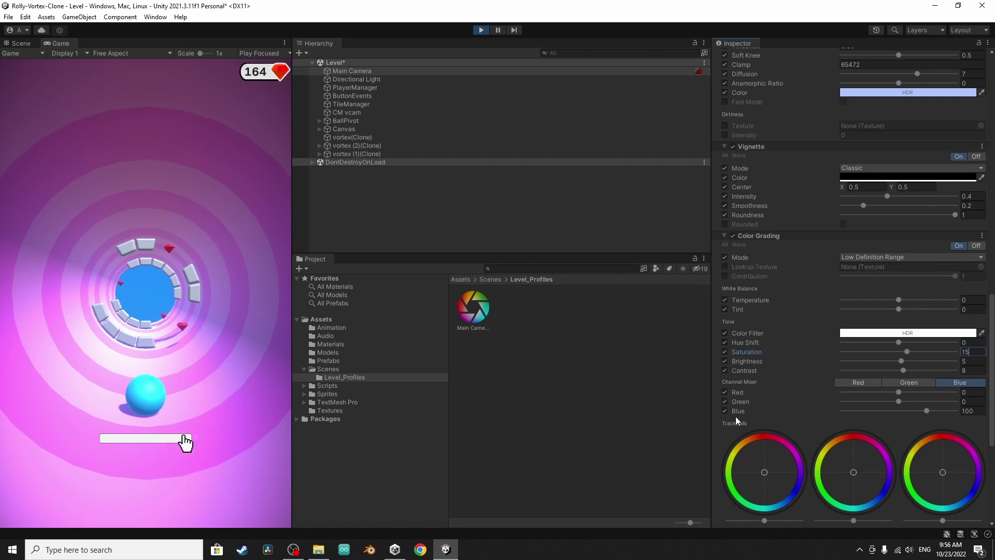
click(725, 392)
click(725, 402)
click(725, 411)
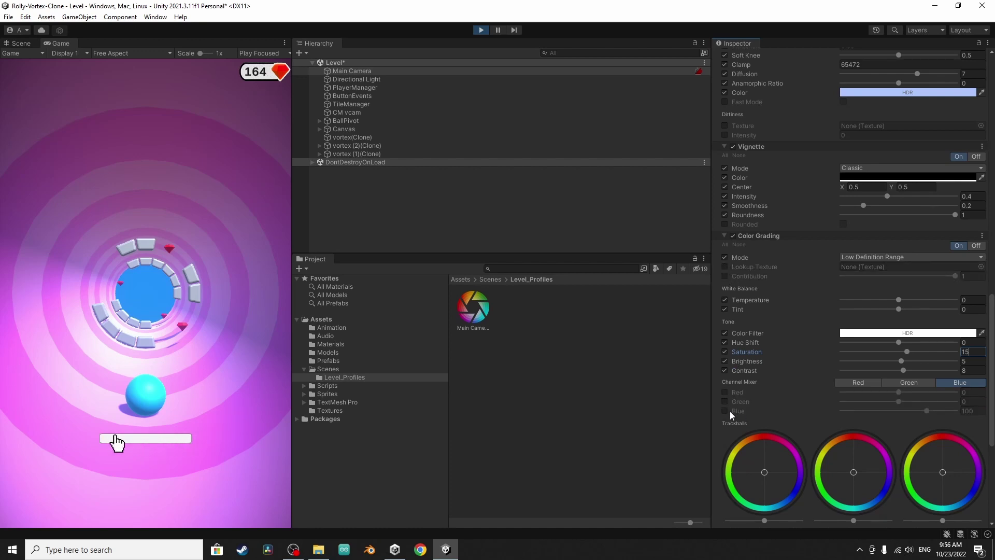
scroll(730, 411, down, 3)
click(481, 29)
scroll(792, 365, down, 5)
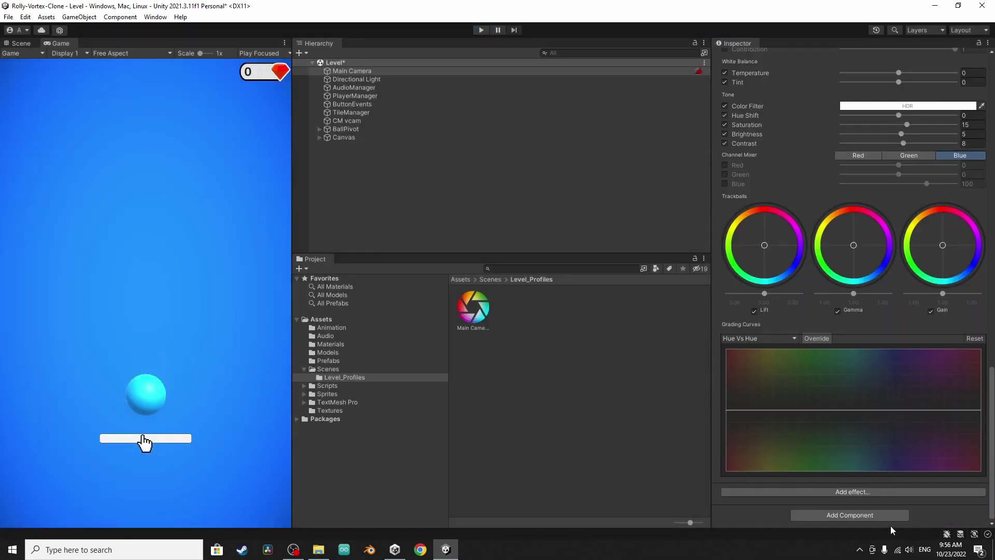
- Add a Depth Of Field effect (Focus Distance 10, Aperture 5.6, Focal Length 50) and rerun the game
click(856, 493)
mouse_move(863, 499)
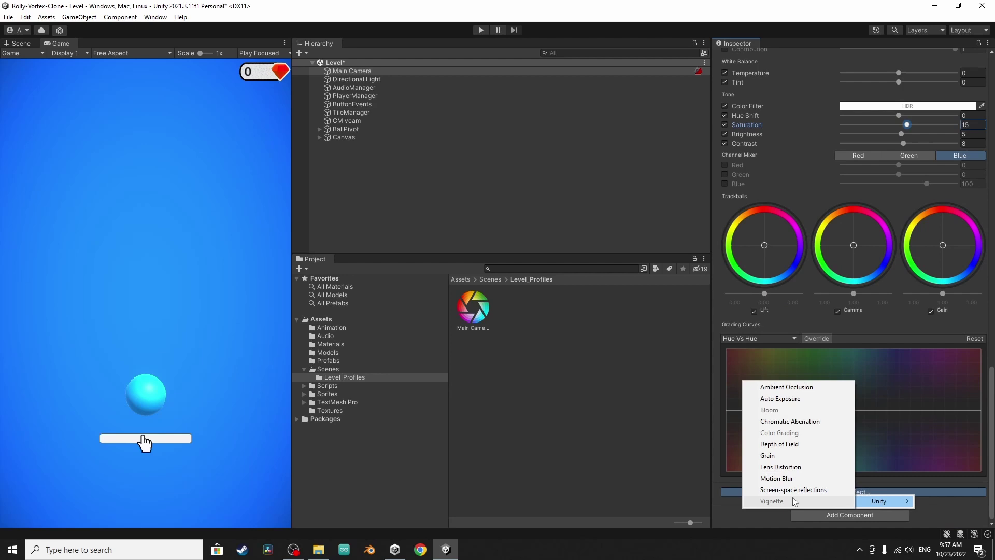
click(804, 445)
scroll(804, 445, down, 3)
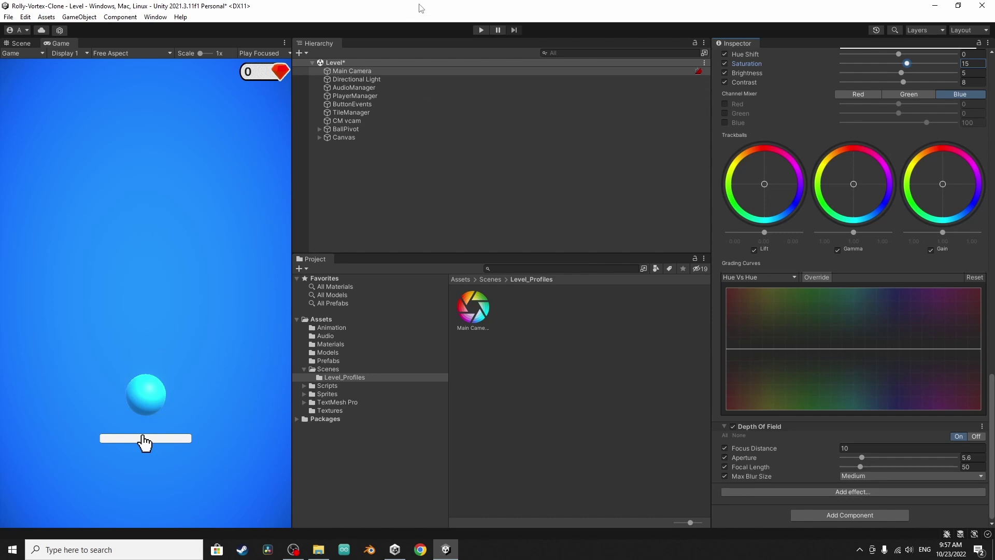
click(480, 30)
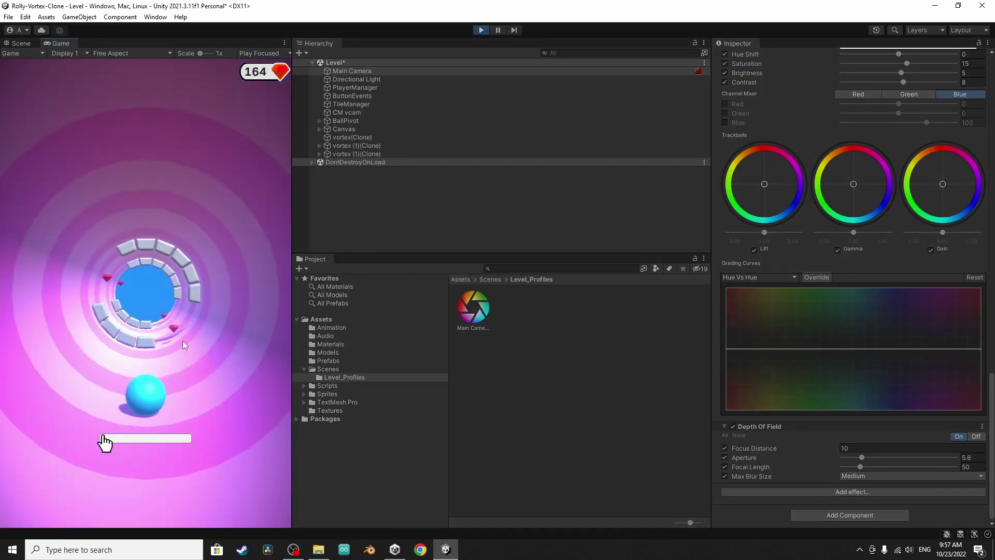
- Steer the ball through the vortex until Game Over at a score of 171
drag(168, 367, 124, 375)
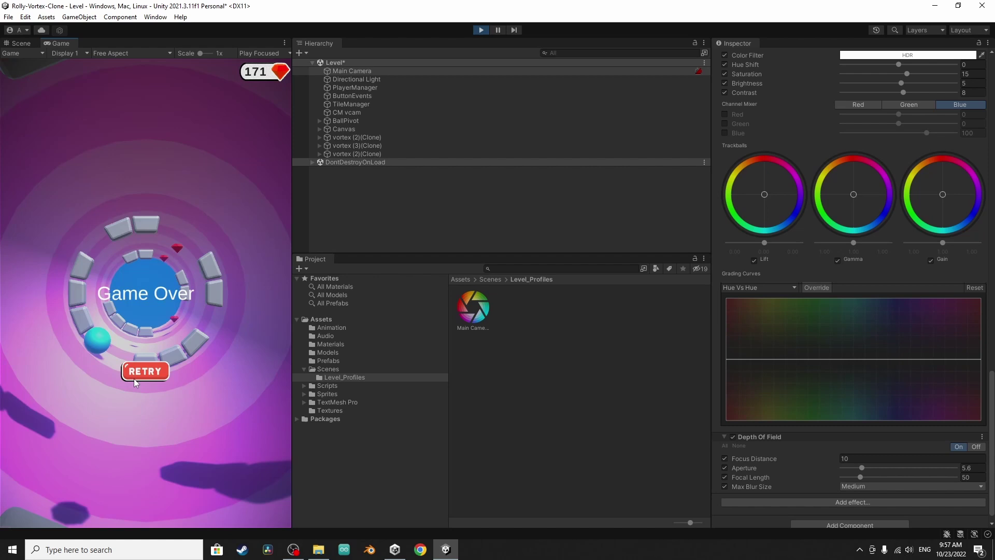